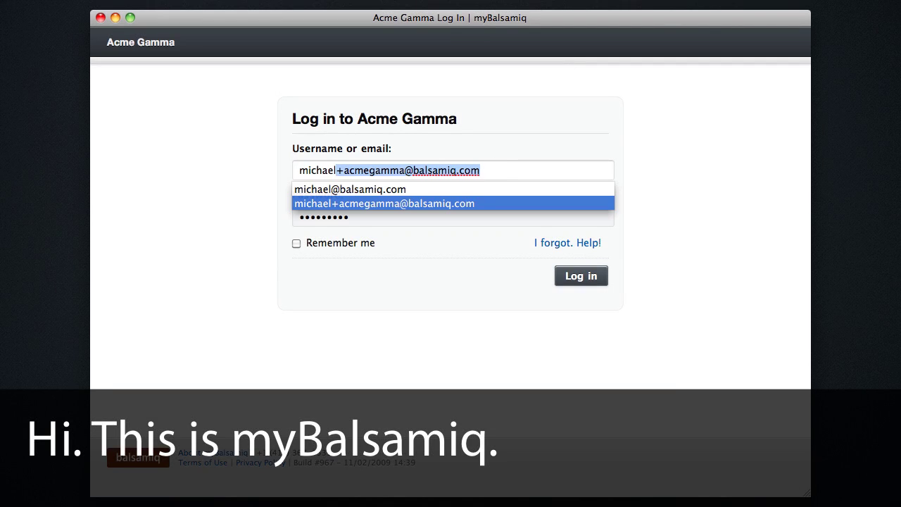
Sign in to myBalsamiq and dismiss the welcome overview
click(366, 241)
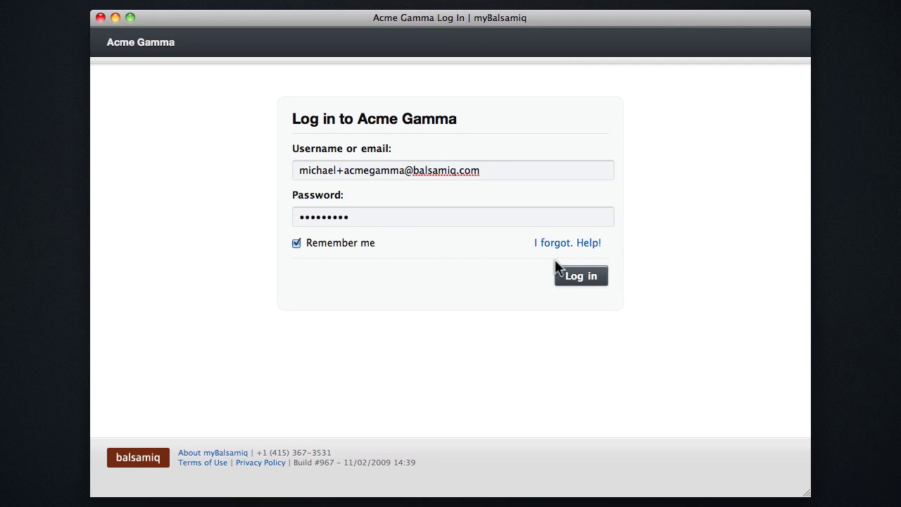
click(603, 275)
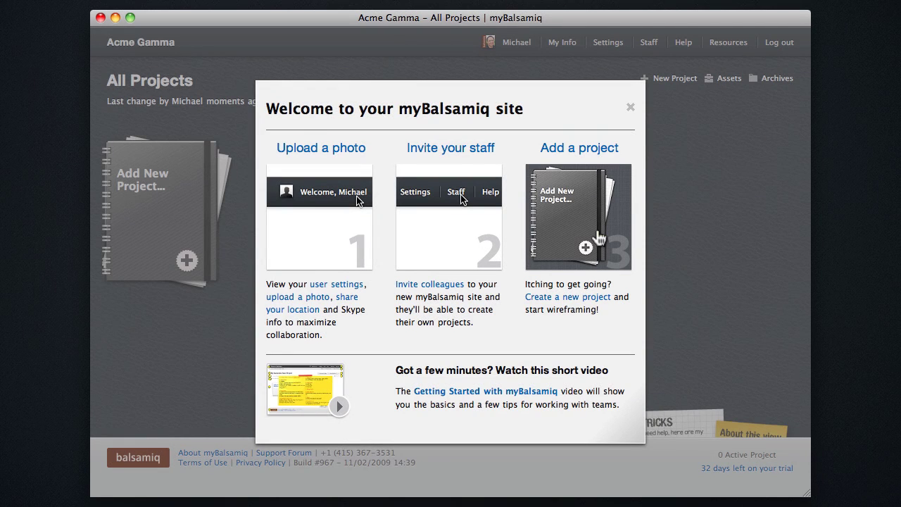
click(599, 238)
Set up a new project 'Sick Widgets Site' described 'Product site for Sick Widgets family.' with a blue cover
click(177, 191)
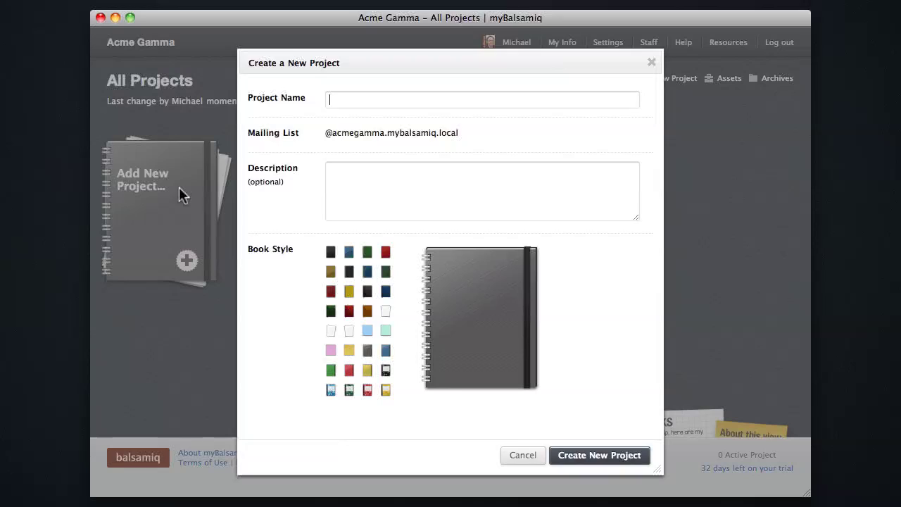
text(Sick W)
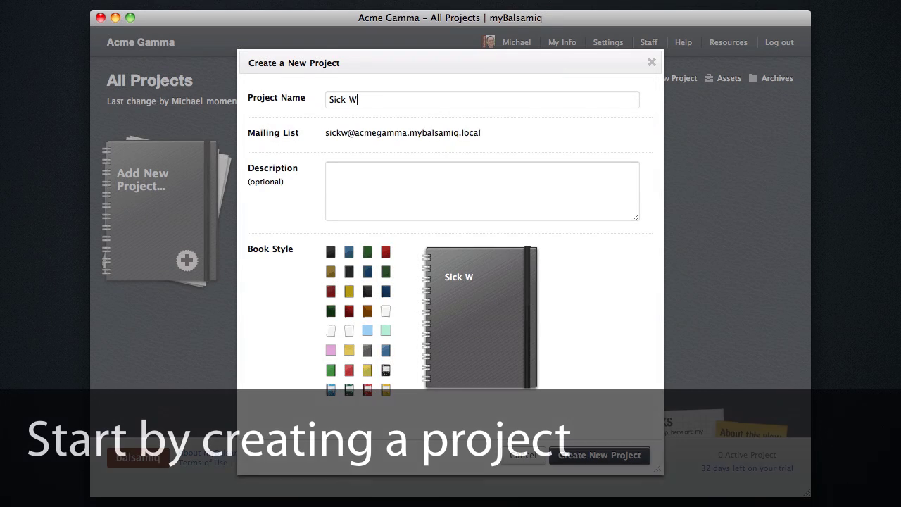
text(idgets Site)
click(482, 190)
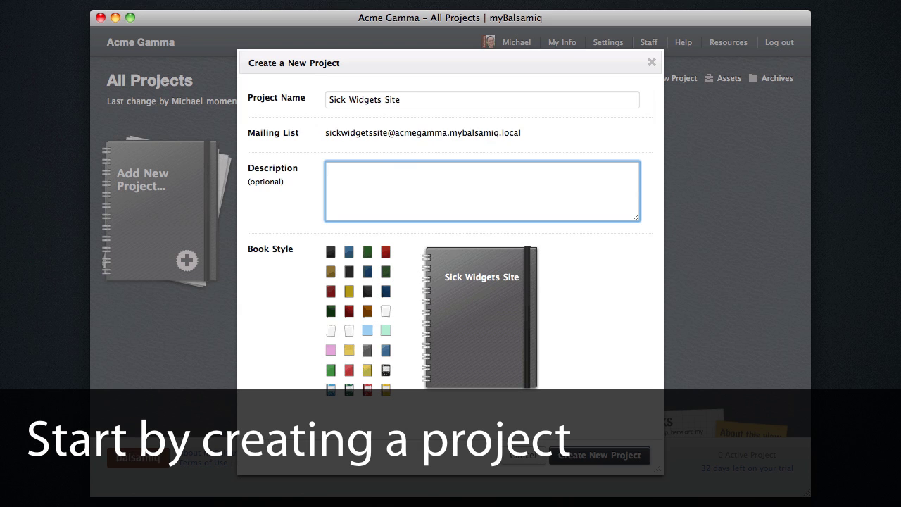
text(Product site for Sick Widgets family.)
click(385, 350)
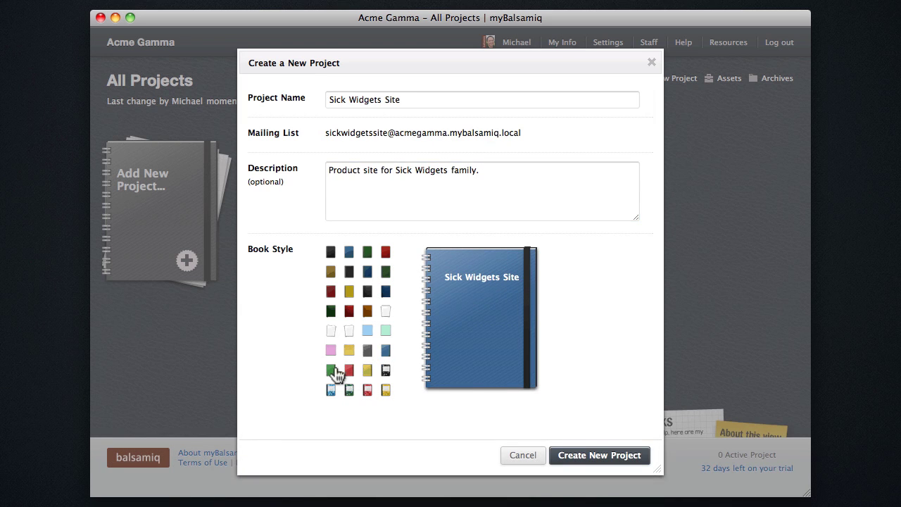
click(331, 371)
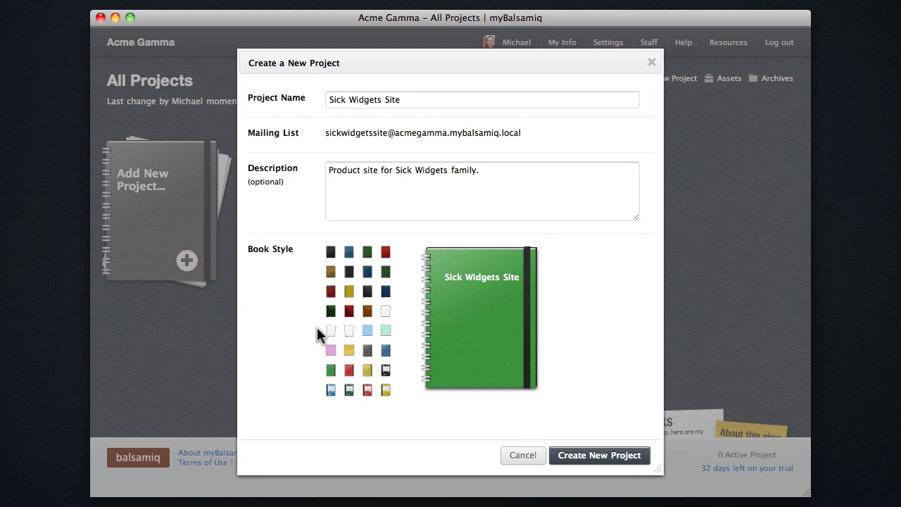
click(386, 352)
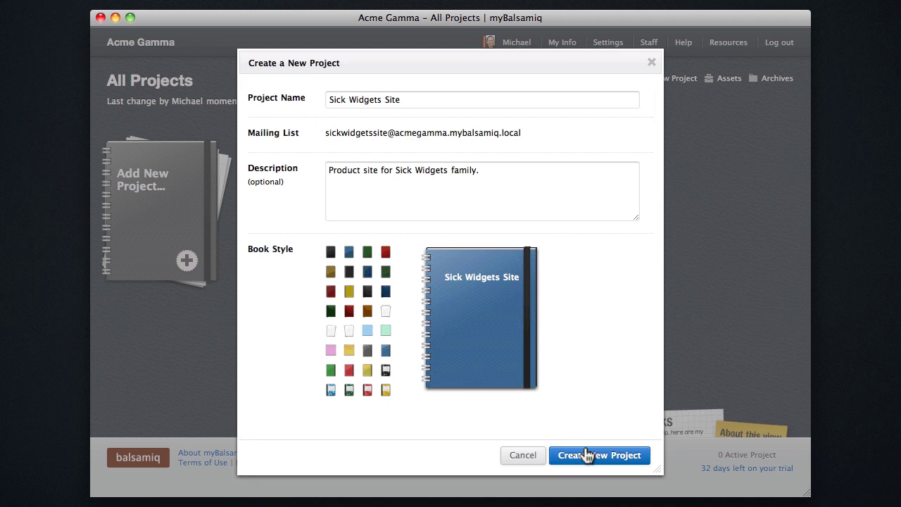
Create the project, write a short mockup note starting 'Hom', and hide the notes
click(584, 455)
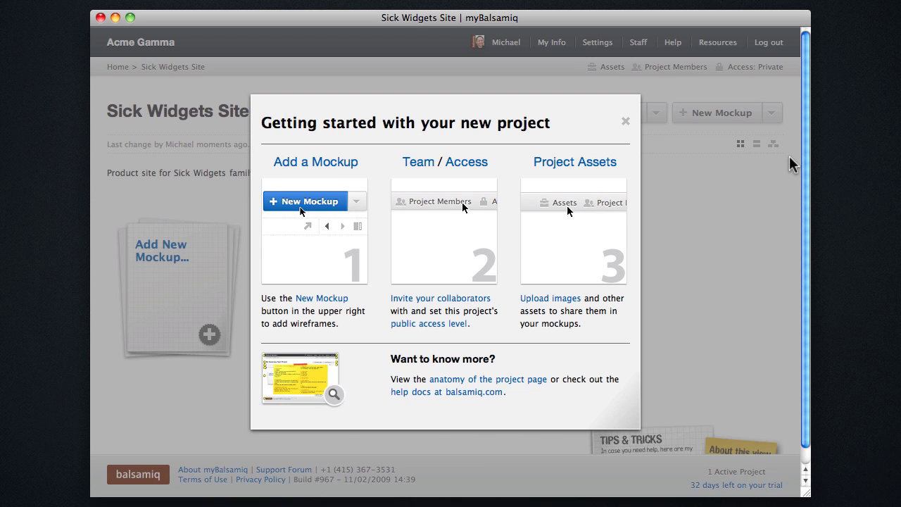
key(Escape)
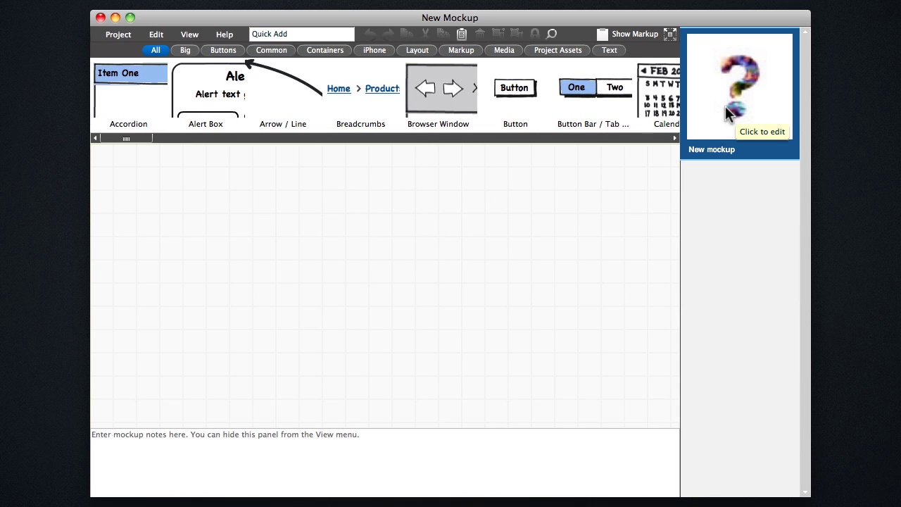
click(455, 437)
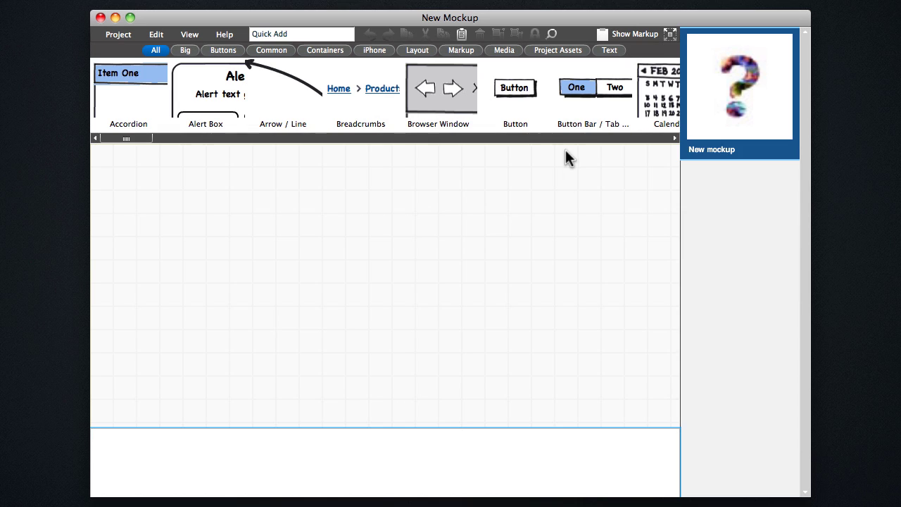
text(Home page of Sick Widgets site.)
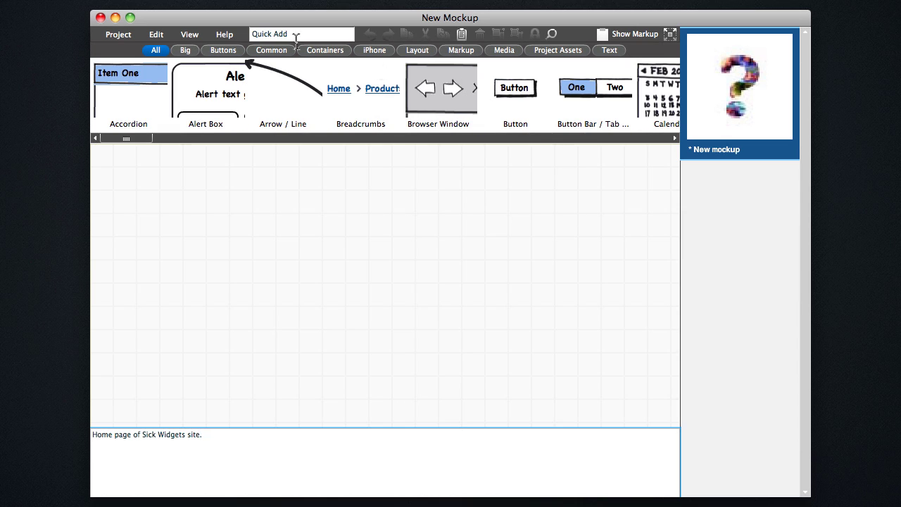
click(189, 33)
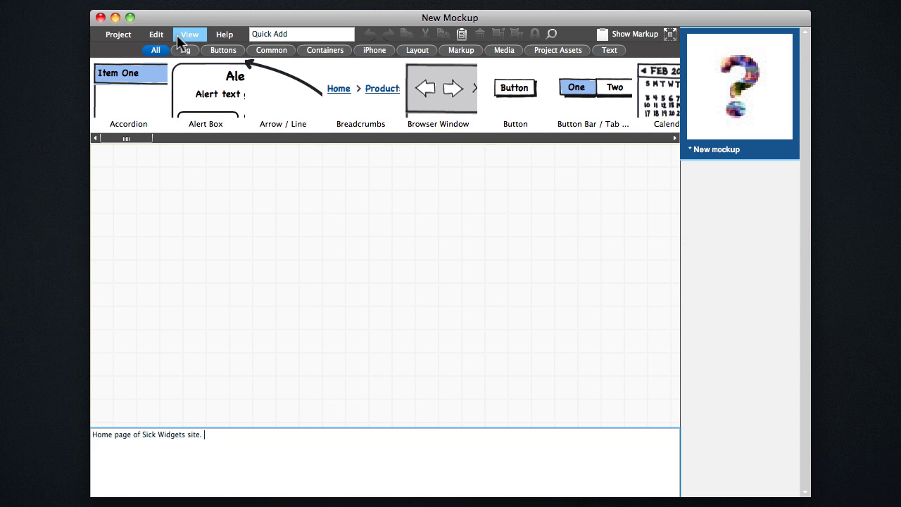
click(211, 110)
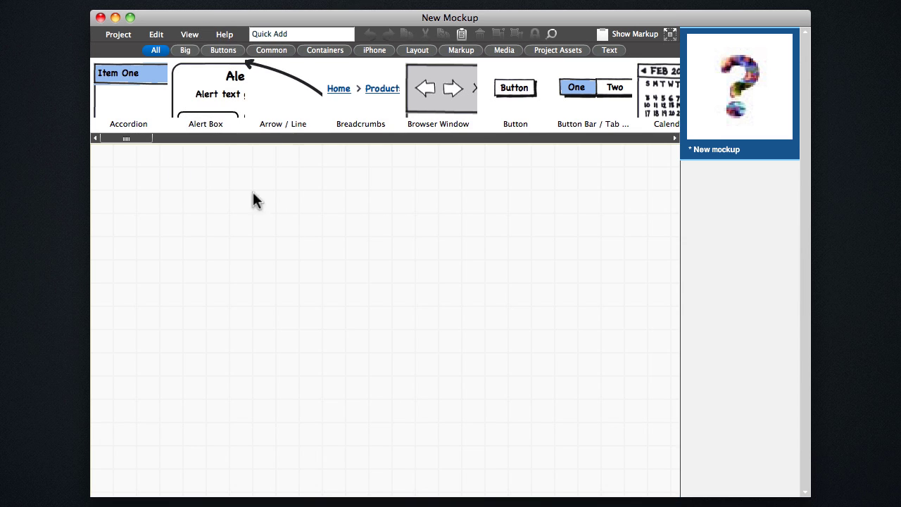
Add a Browser Window to the canvas and save the mockup as Home Page
double_click(438, 102)
click(118, 34)
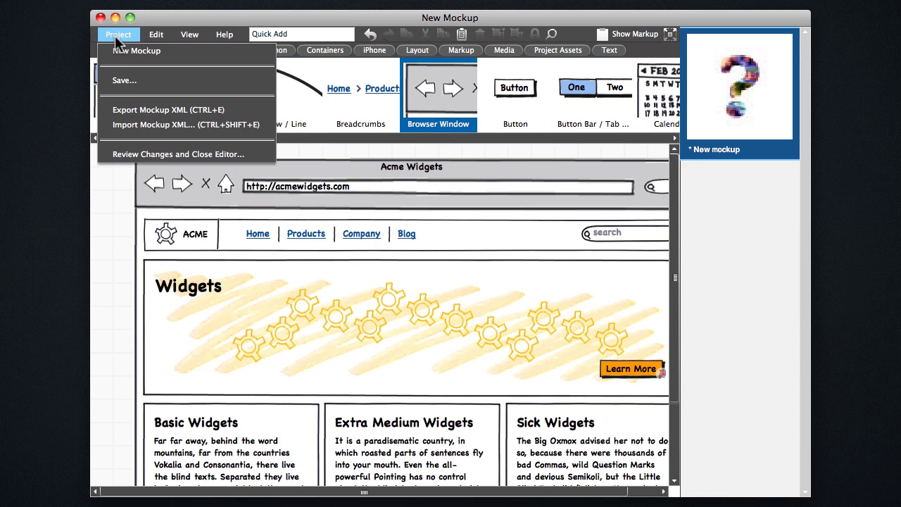
click(124, 80)
click(295, 190)
text(Home Page)
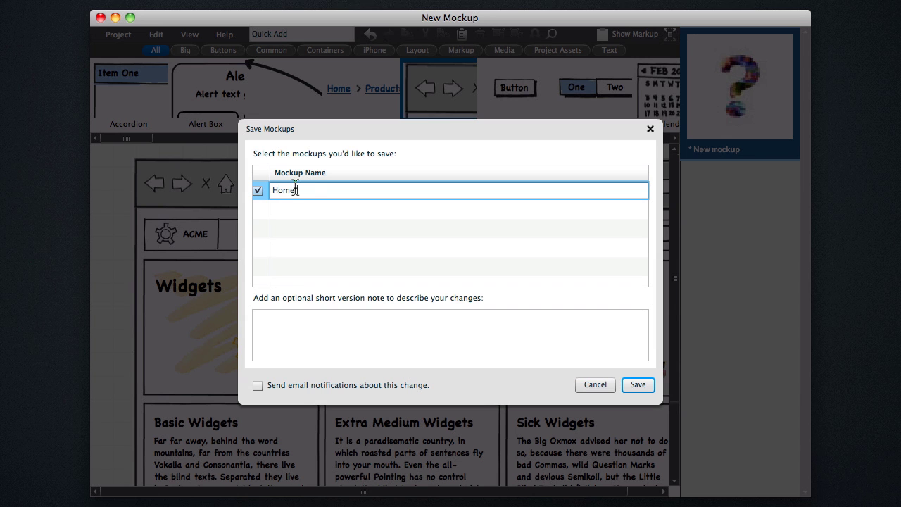
click(636, 387)
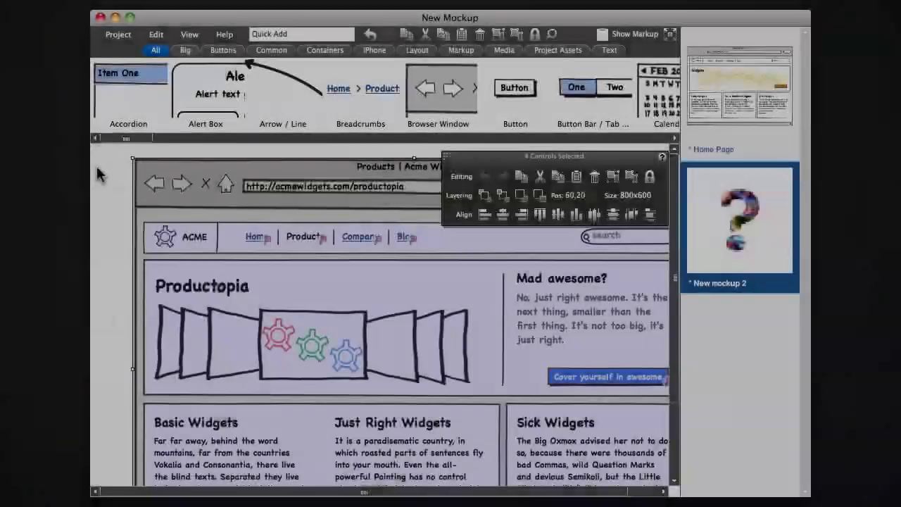
Review changes before closing and rename the second mockup to Product Page
click(98, 174)
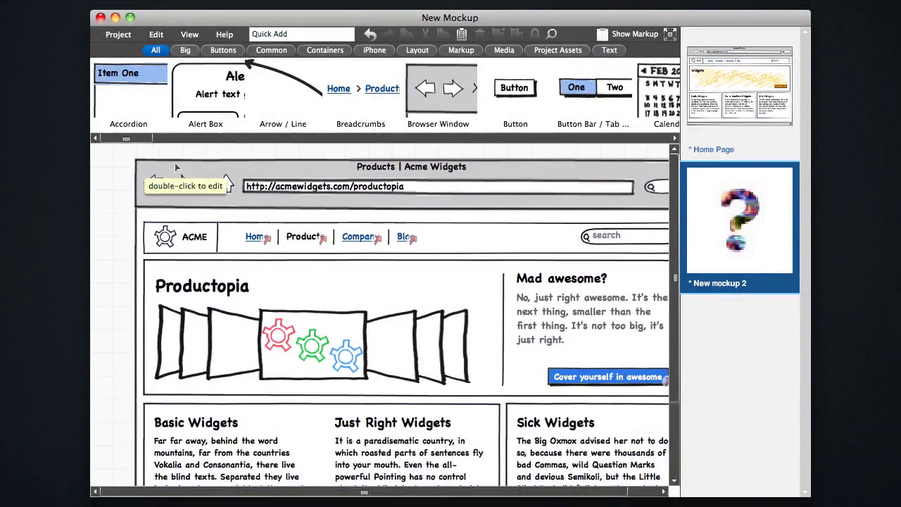
click(118, 34)
click(153, 157)
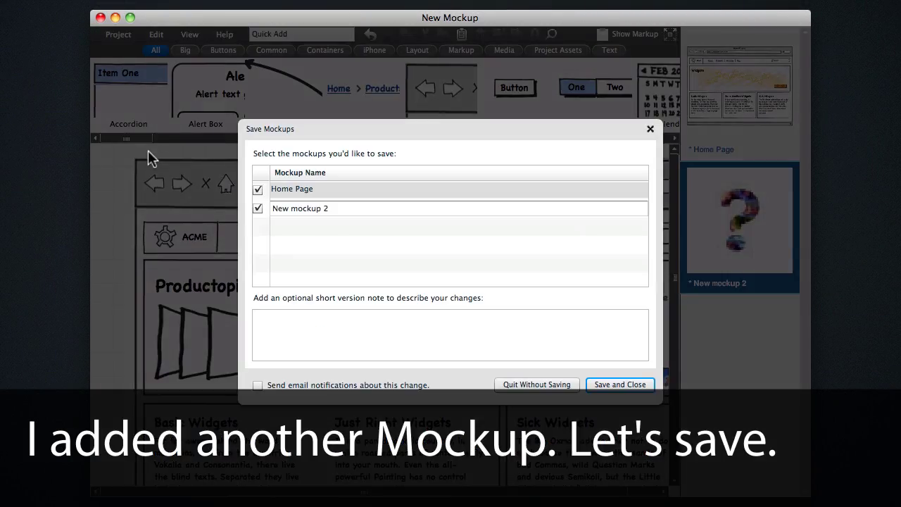
click(282, 210)
click(282, 211)
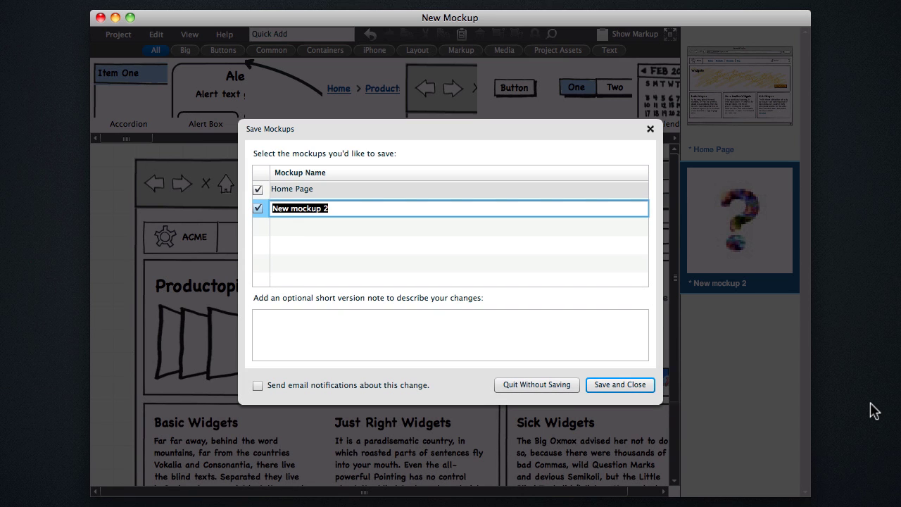
text(Product Page)
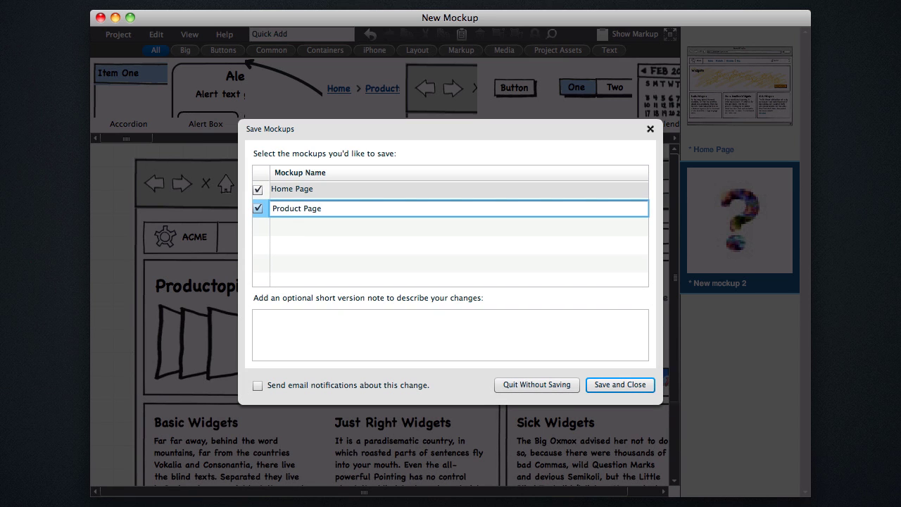
Enable team e-mail notification, add version note 'Home and product pages.', and save and close
click(350, 384)
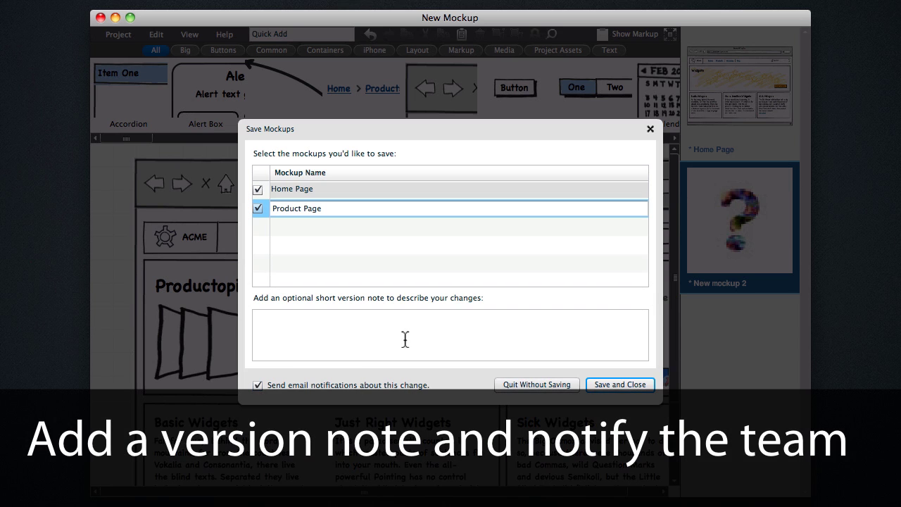
click(416, 338)
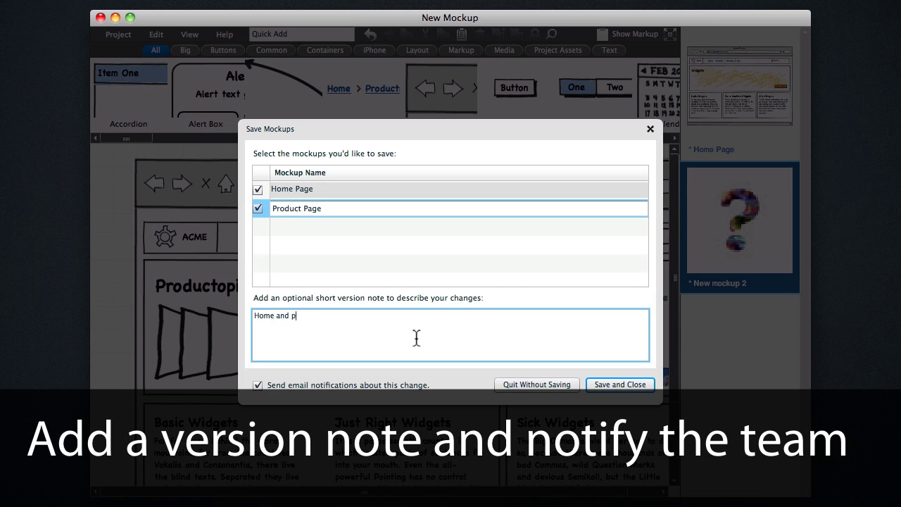
text(Home and product pages.)
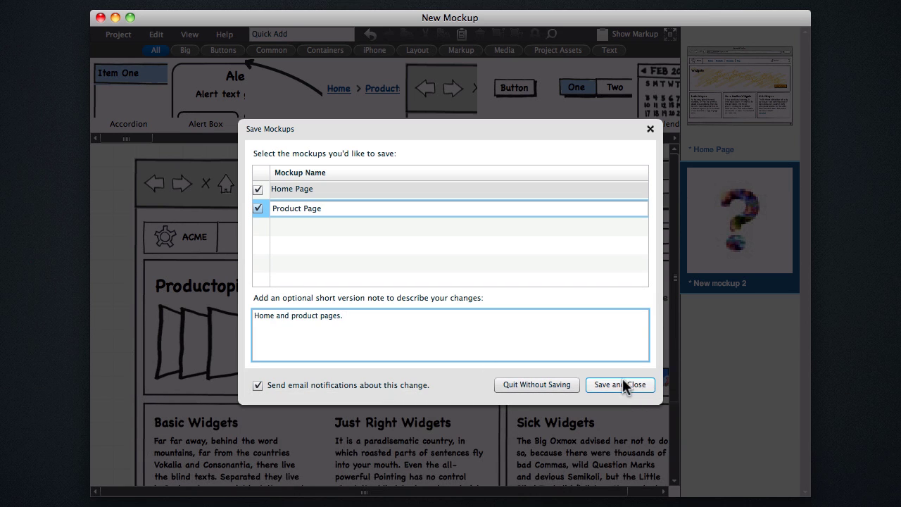
click(634, 383)
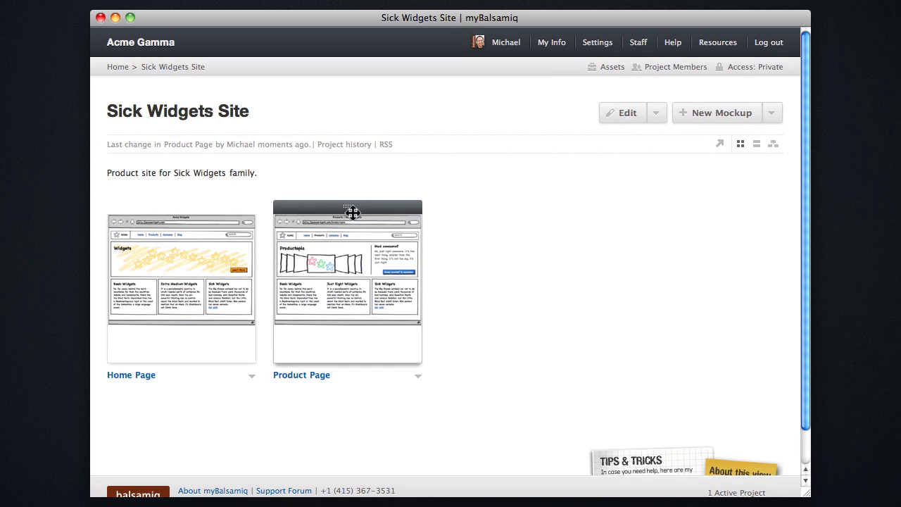
Upload company.bmml as a new mockup in the project
click(772, 113)
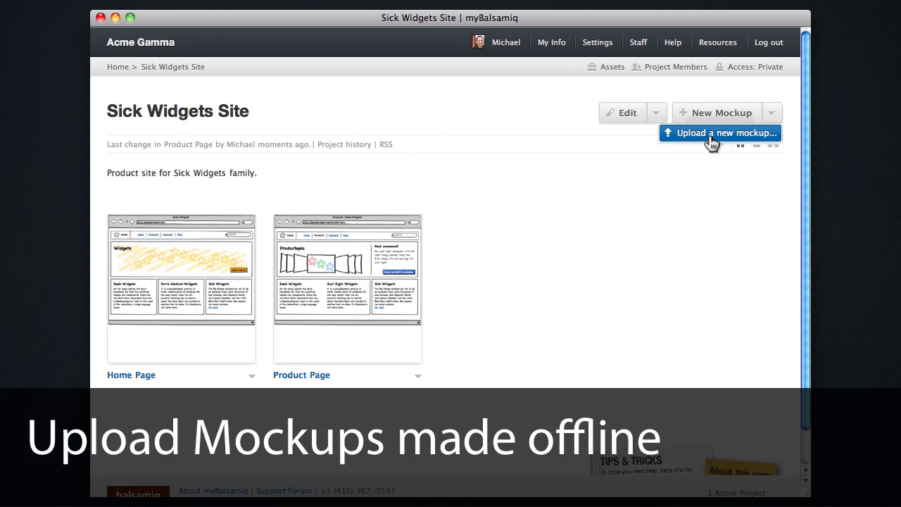
click(714, 134)
click(307, 190)
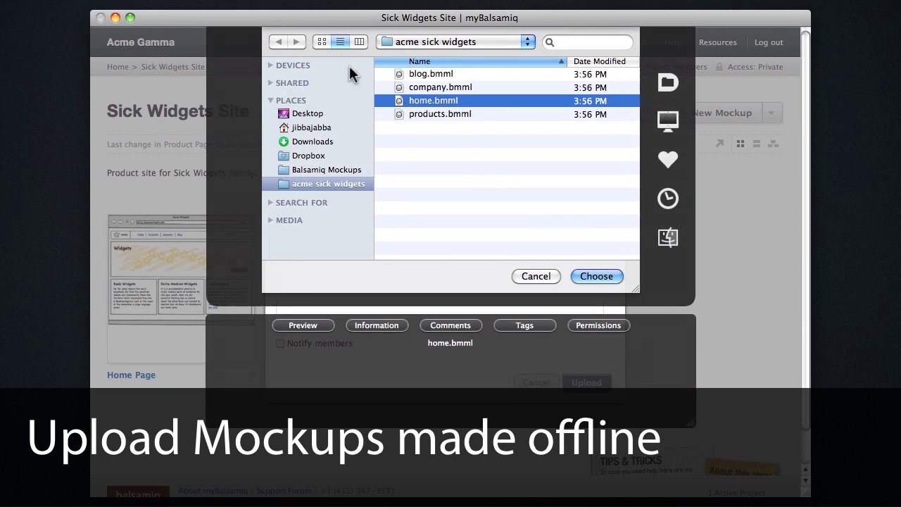
double_click(444, 86)
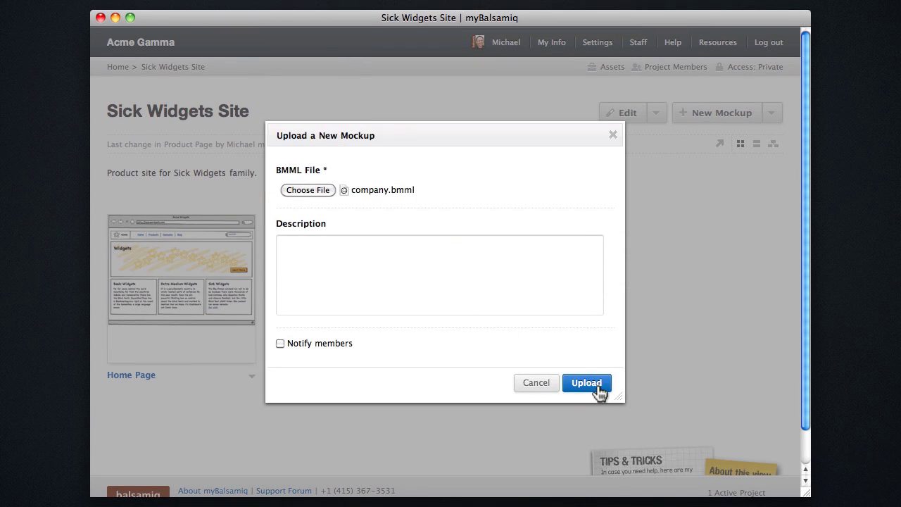
click(587, 381)
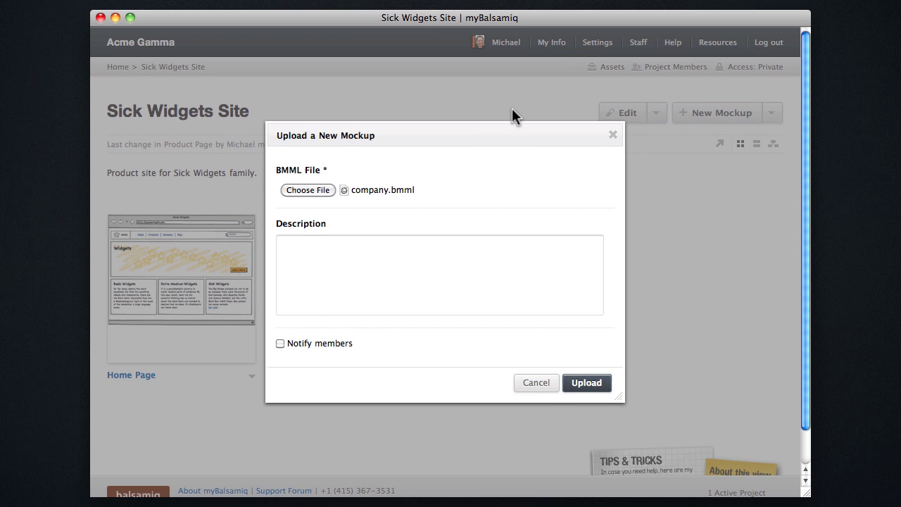
Upload blog.bmml as another mockup in the project
click(772, 122)
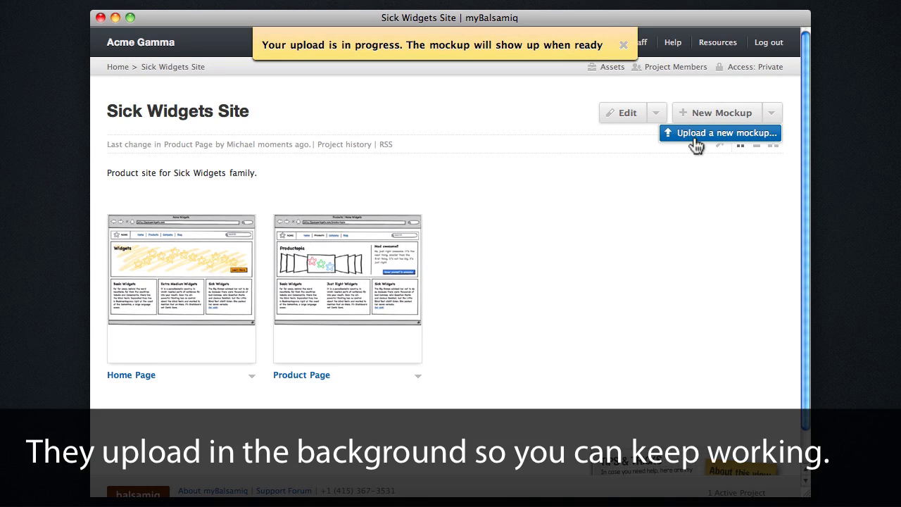
click(695, 134)
click(308, 190)
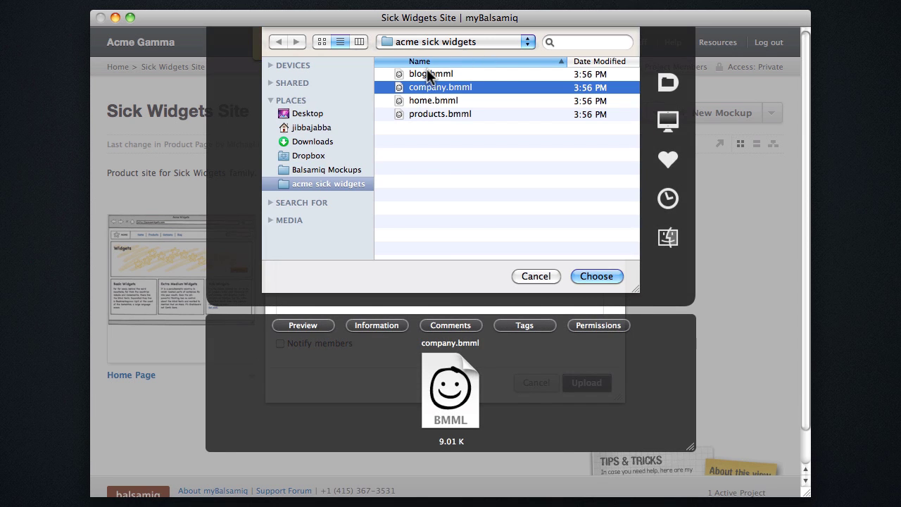
double_click(426, 73)
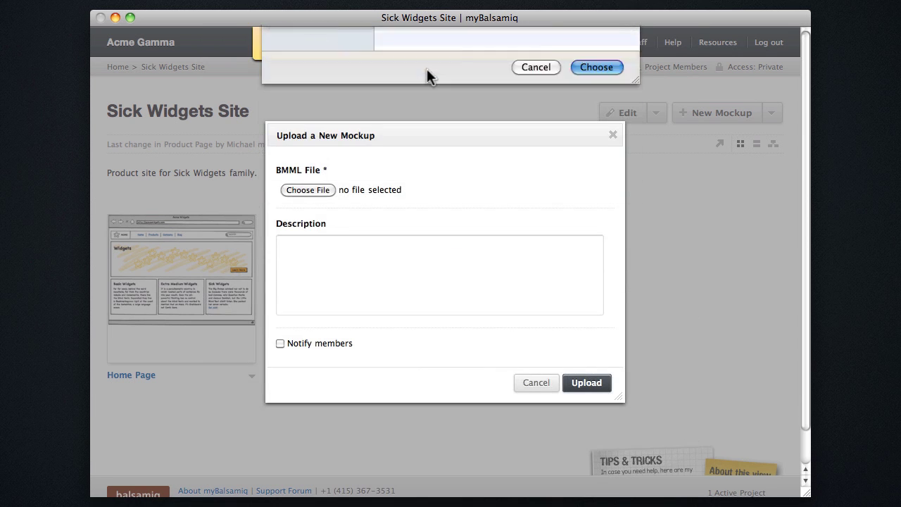
click(588, 383)
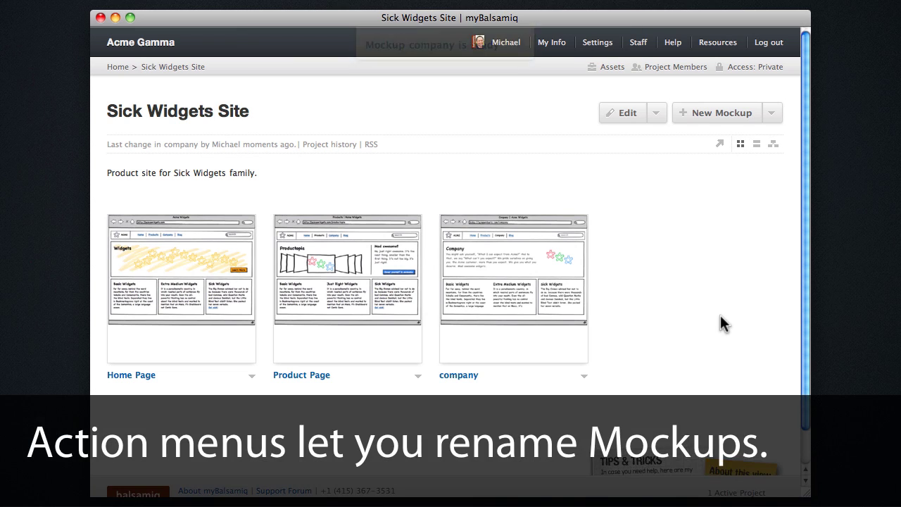
Rename the company mockup to Company Page
click(582, 376)
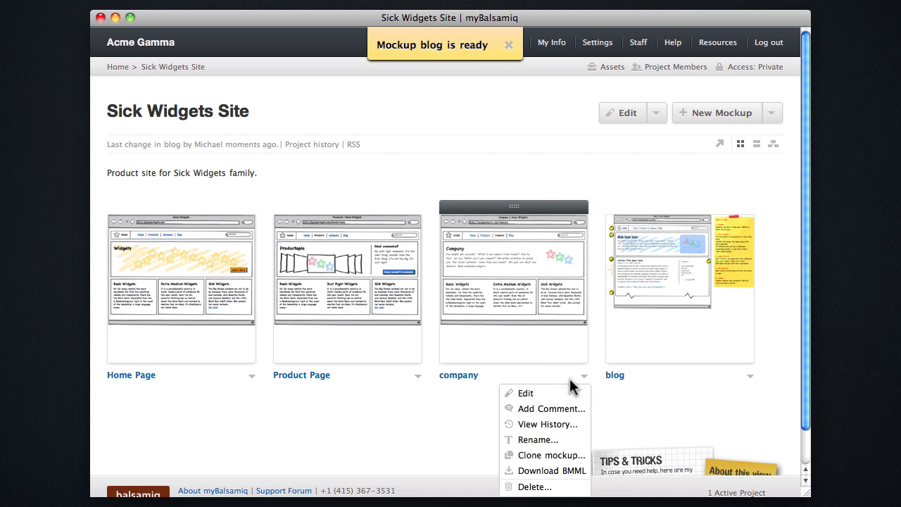
click(535, 439)
double_click(413, 266)
text(C)
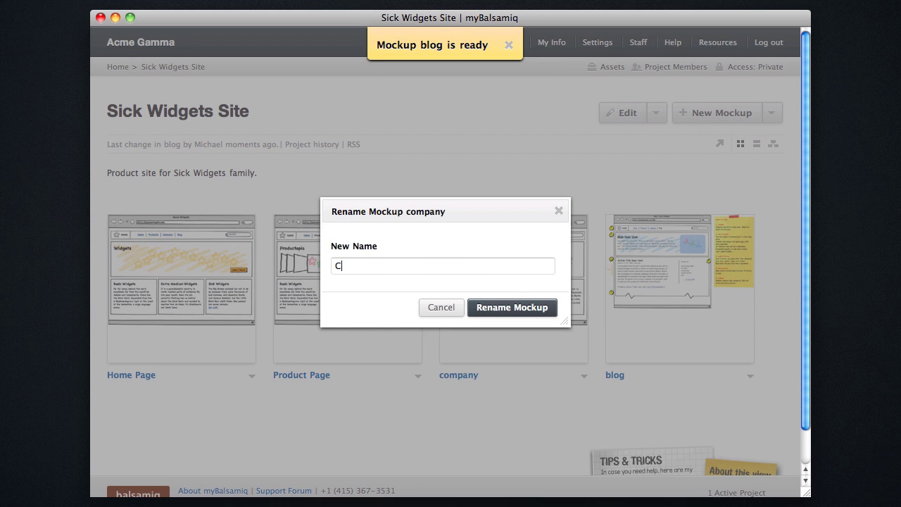
text(ompany Page)
key(Return)
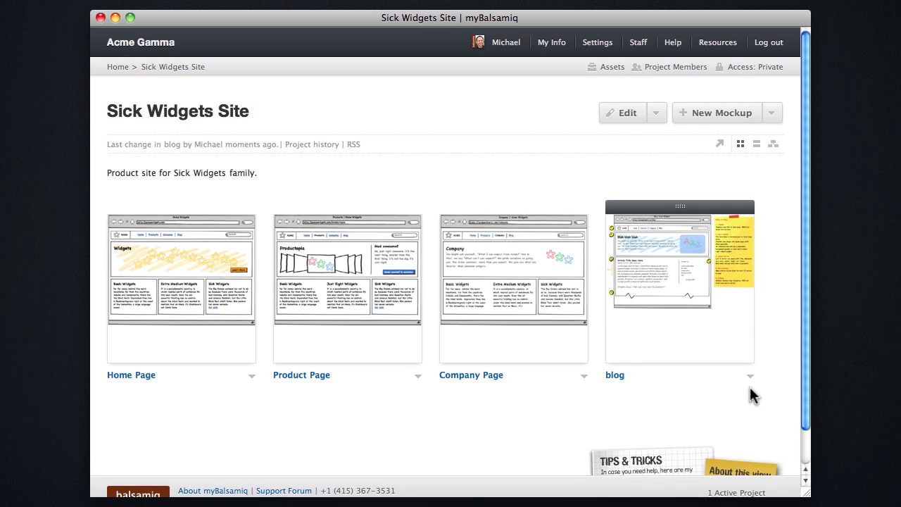
Rename the blog mockup to Blog
click(750, 376)
click(690, 443)
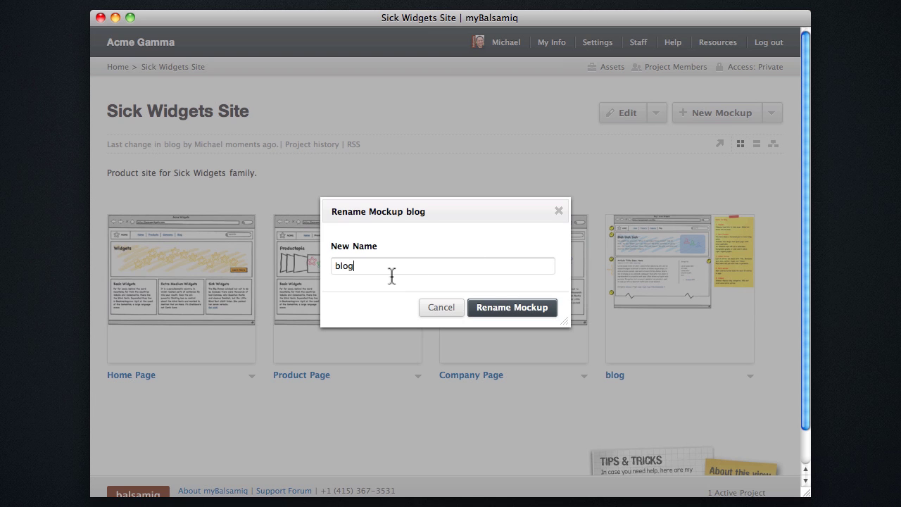
text(Blog)
key(Return)
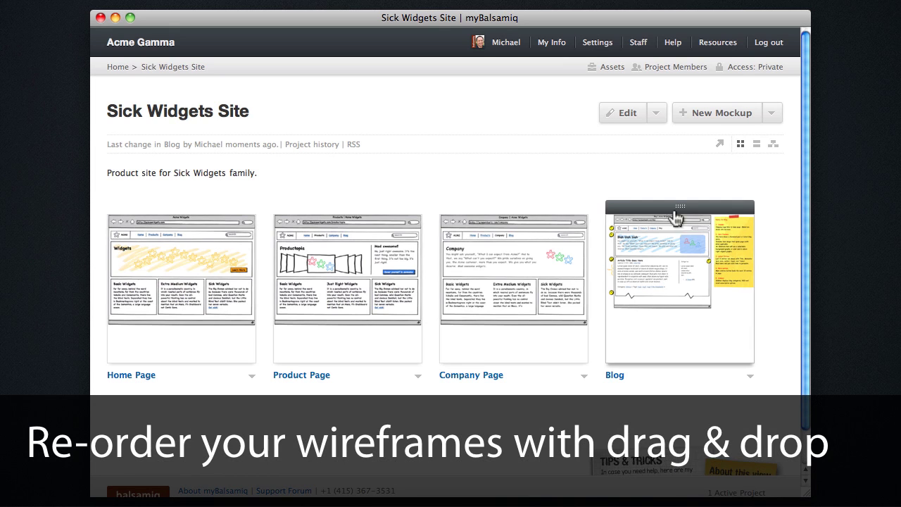
Open Blog's detail page and drag Blog between Product Page and Company Page in the sidebar
drag(680, 217, 519, 229)
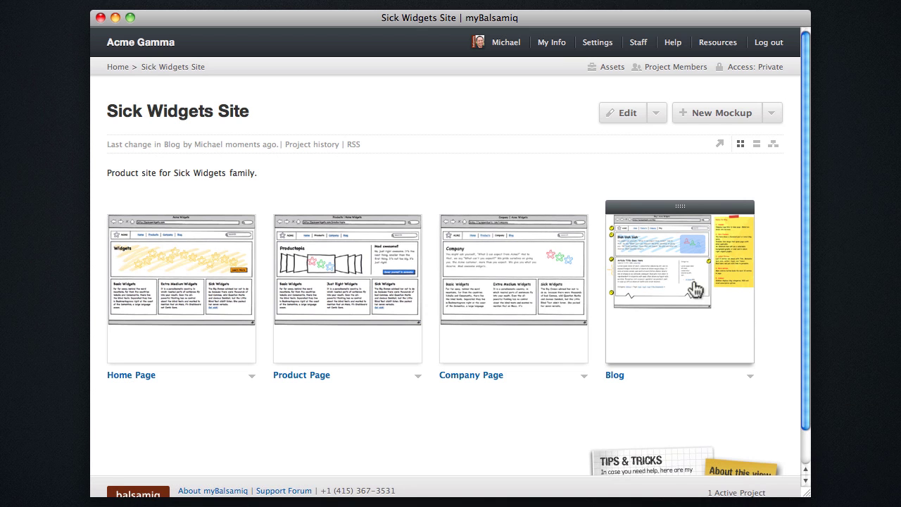
click(742, 234)
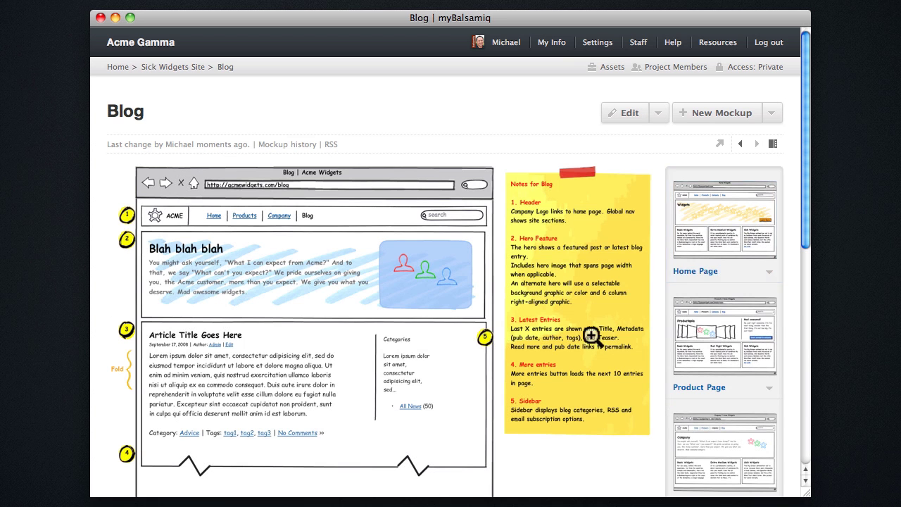
scroll(599, 344, down, 3)
scroll(588, 348, down, 2)
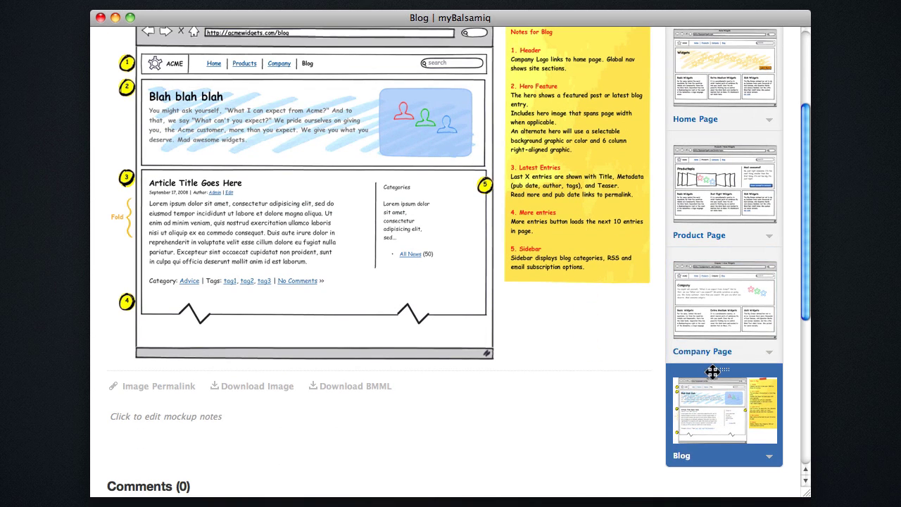
drag(744, 368, 744, 248)
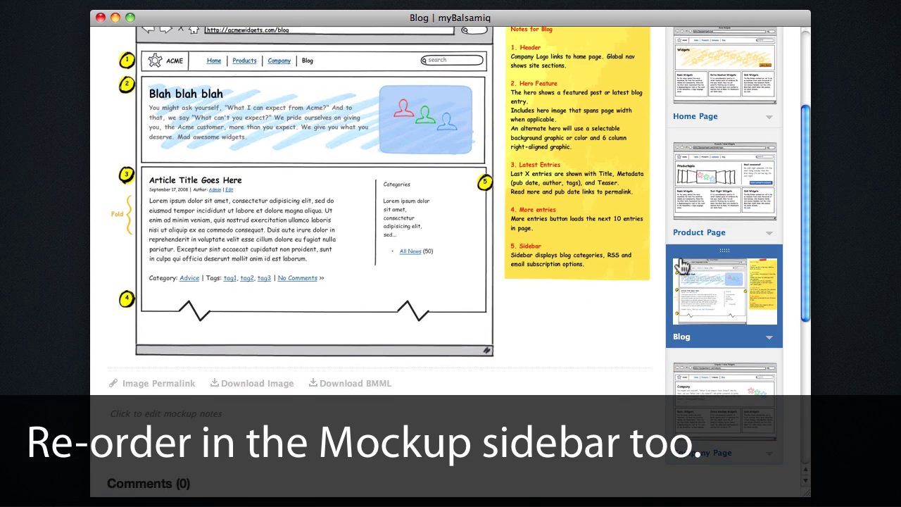
scroll(732, 211, up, 5)
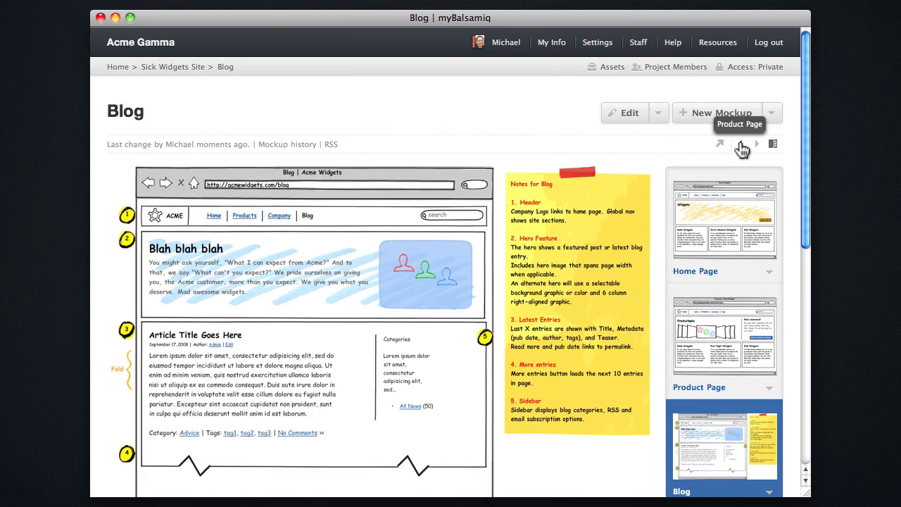
Go back via Product Page to Home Page, hide the thumbnails, and view its empty Comments
click(741, 145)
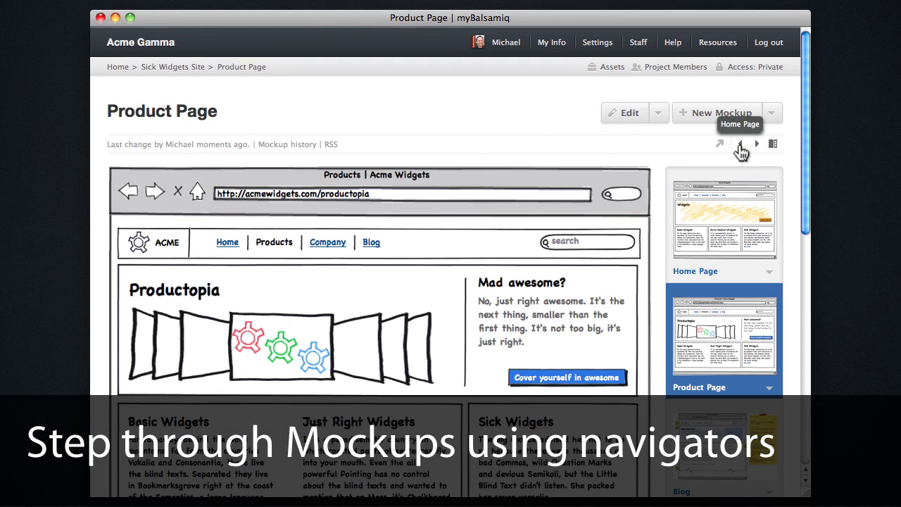
click(740, 146)
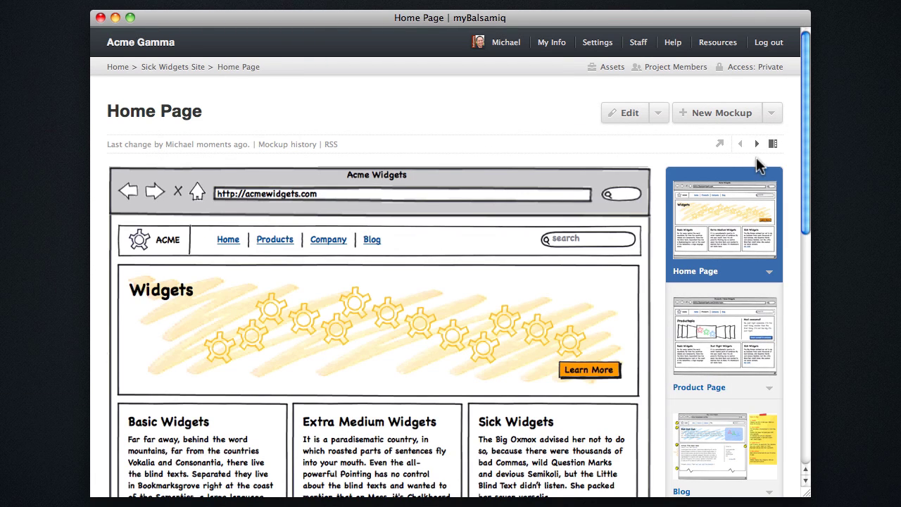
click(772, 144)
scroll(460, 308, down, 2)
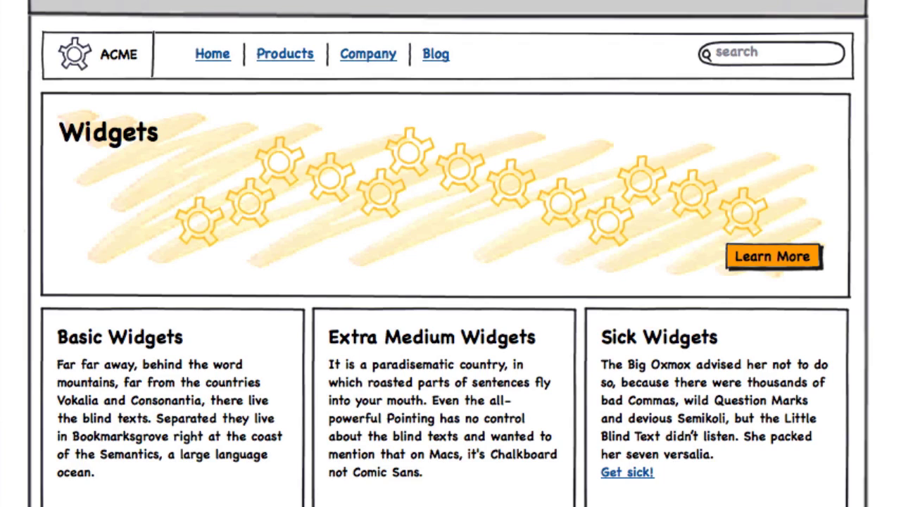
scroll(588, 346, down, 8)
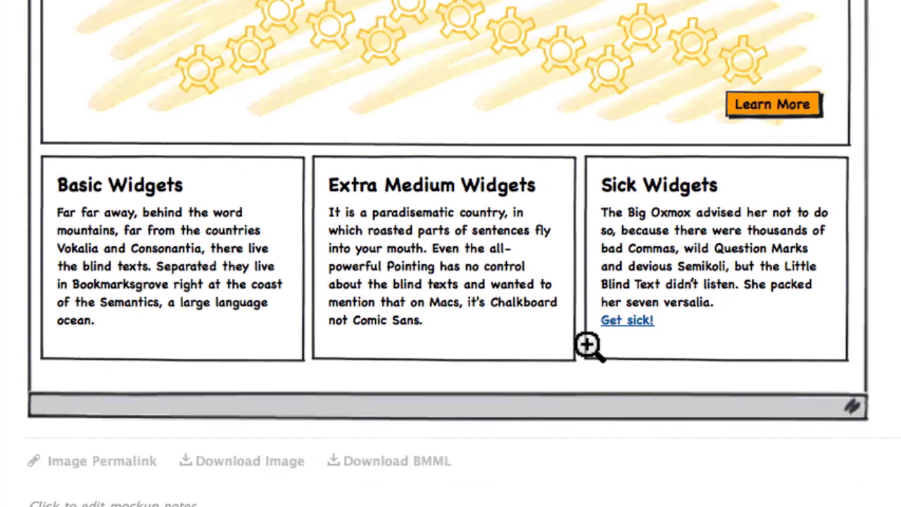
scroll(187, 337, down, 1)
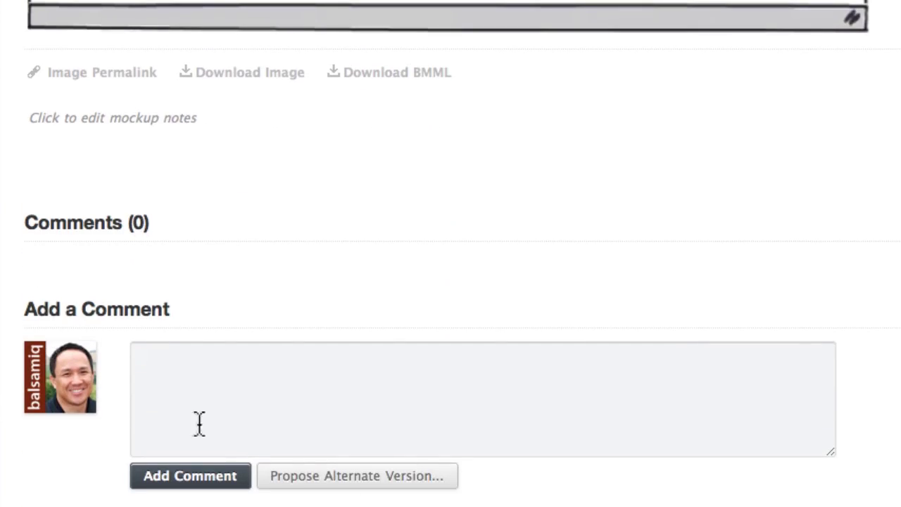
Make an alternate Home Page replacing Basic Widgets with Extra Medium Widgets first, saved as a proposal
click(434, 483)
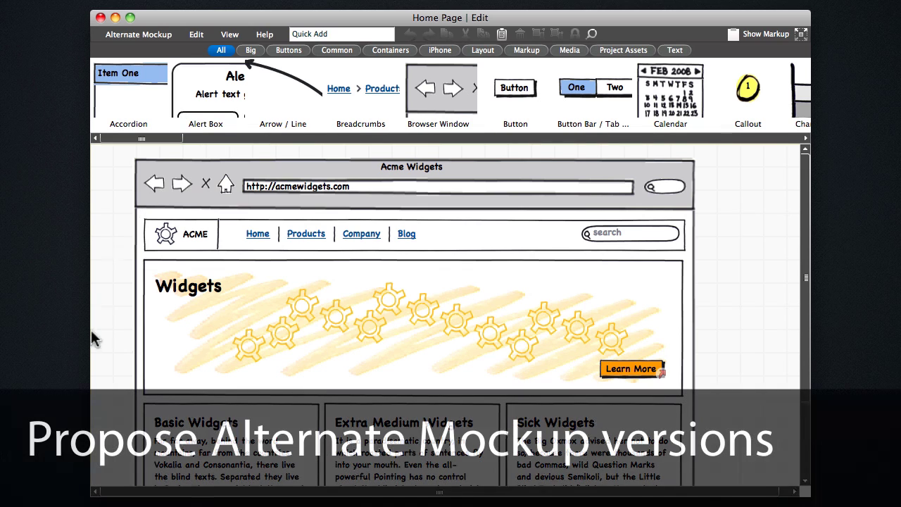
scroll(183, 352, down, 3)
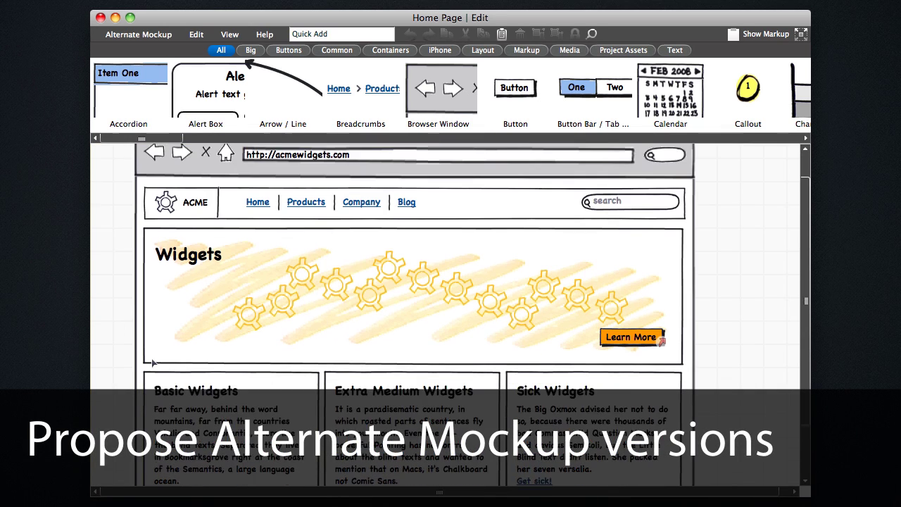
click(262, 378)
key(Delete)
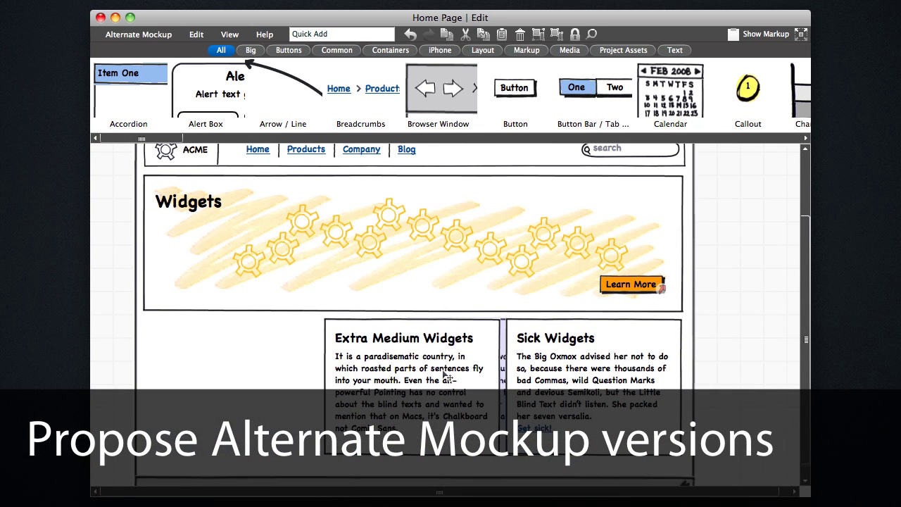
drag(389, 375, 211, 377)
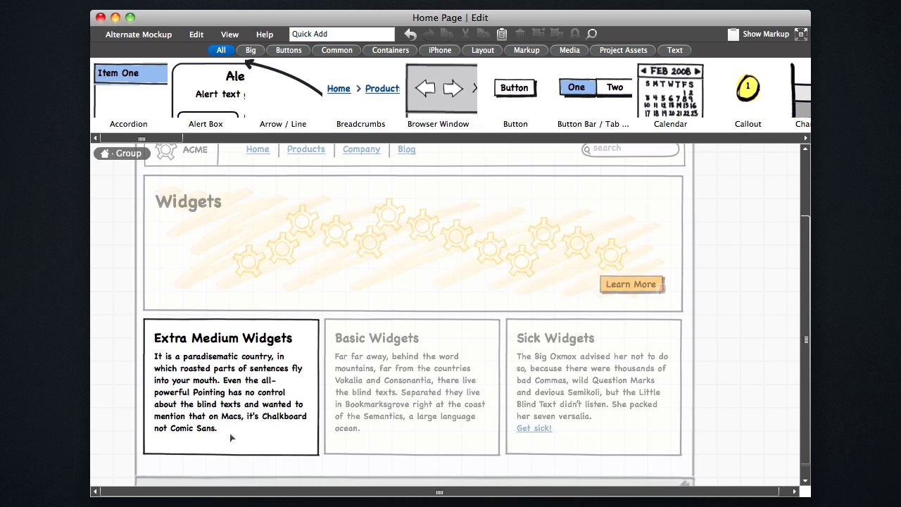
click(128, 35)
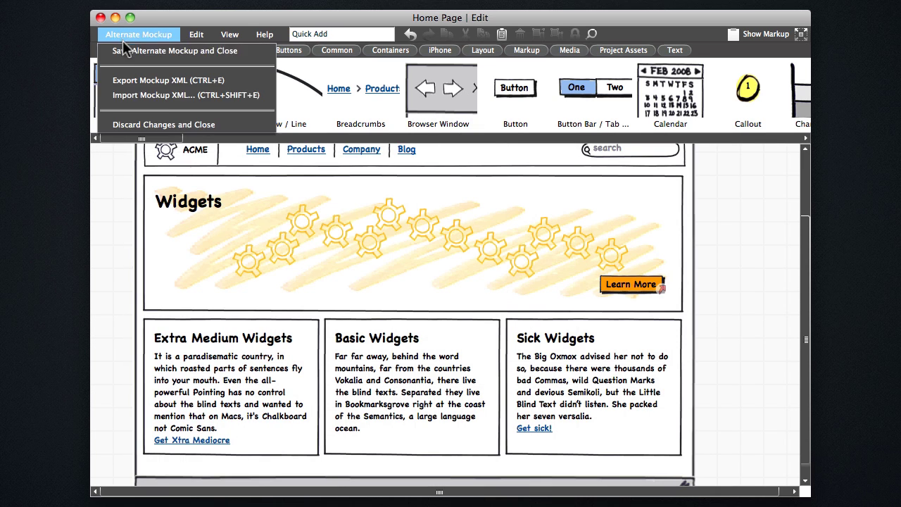
click(174, 51)
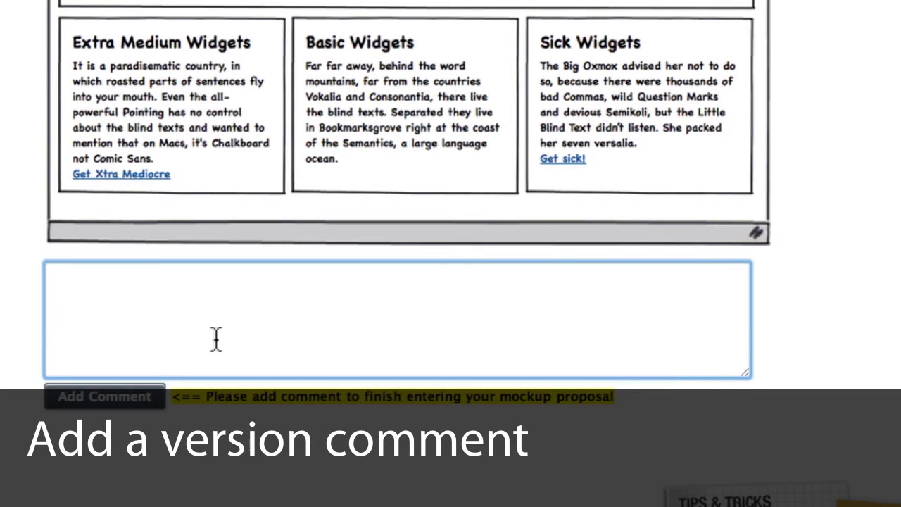
Post the version comment about shifting the featured product, then preview and close Version 2
text(The)
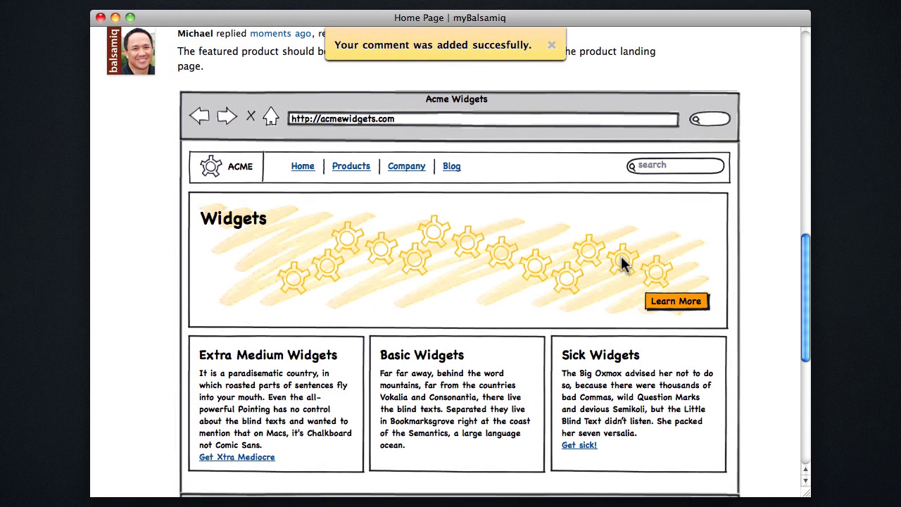
click(551, 45)
scroll(562, 175, up, 15)
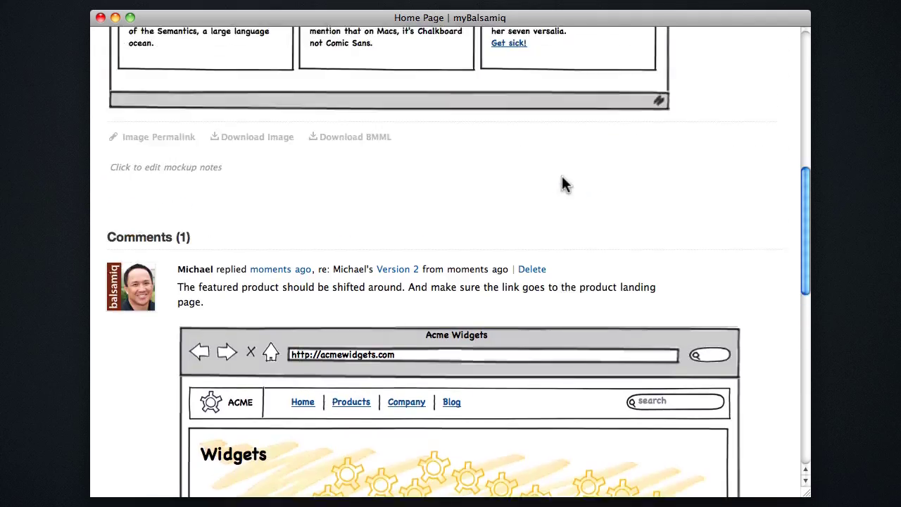
scroll(562, 185, down, 10)
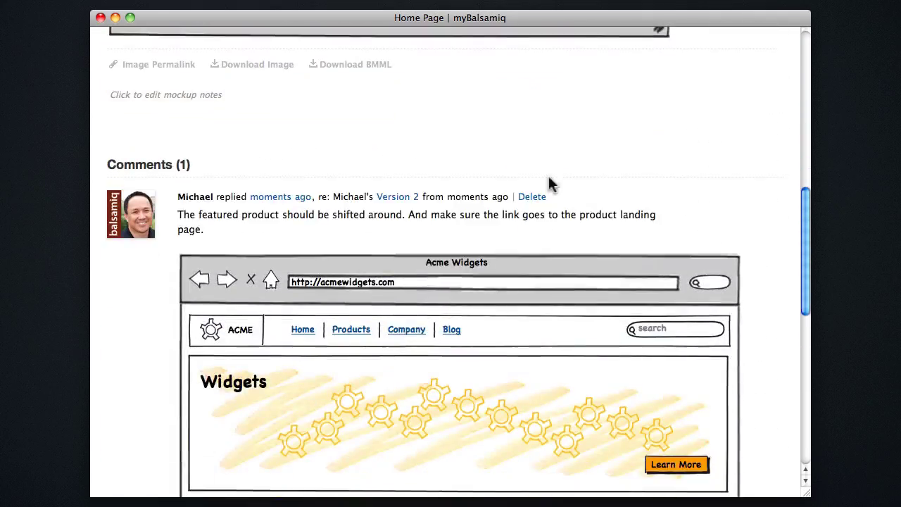
click(394, 197)
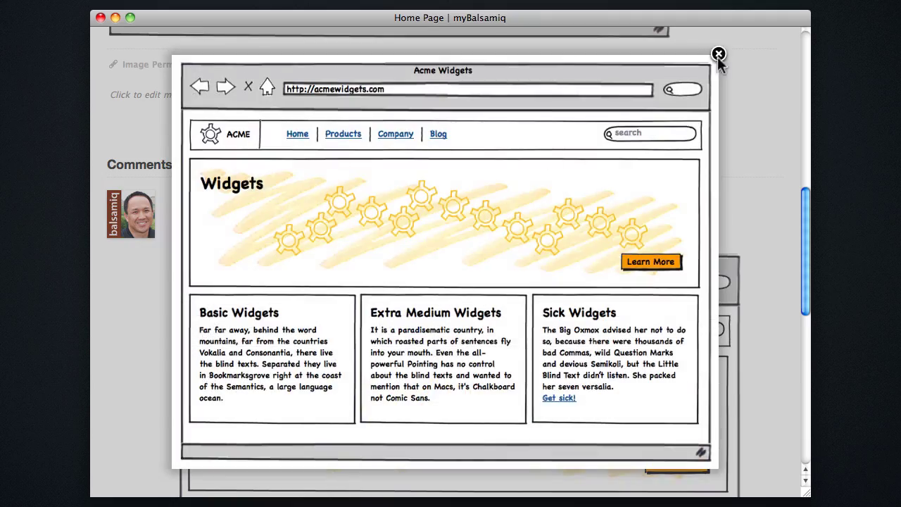
click(718, 55)
scroll(728, 229, down, 5)
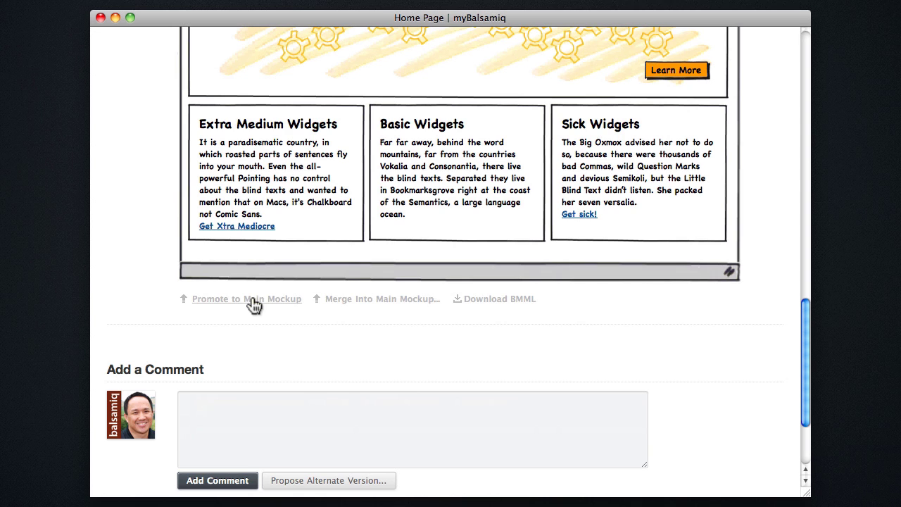
Reply 'Looks great. Let's promote it to the main mockup.' and promote Version 2 to main
click(258, 439)
text(Looks great. Let's promote it to the main mockup.)
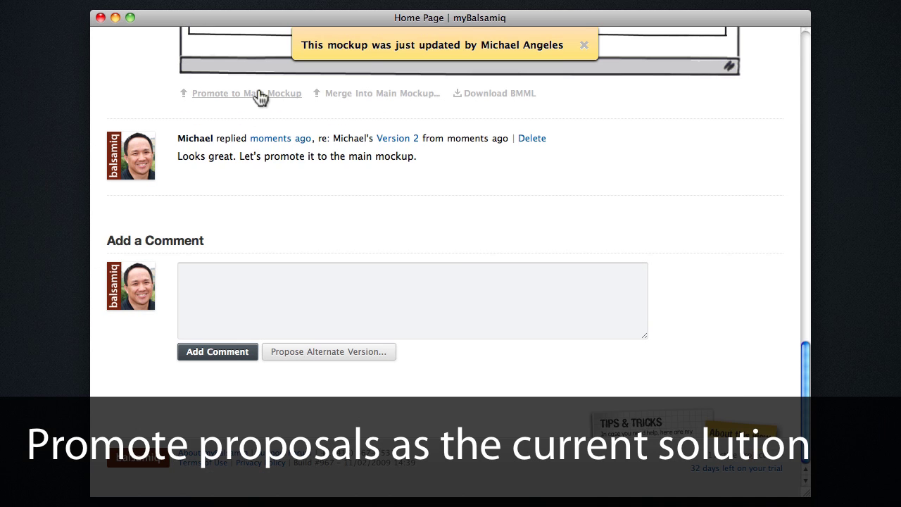
click(259, 94)
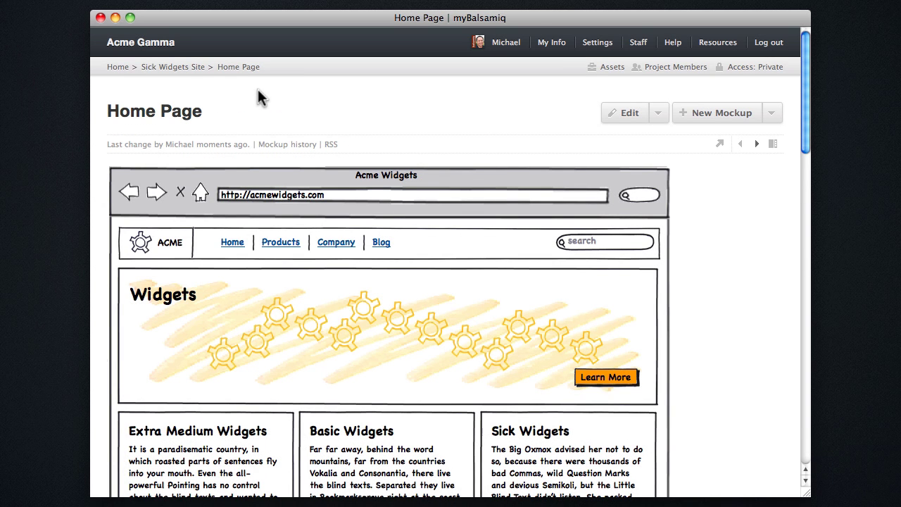
scroll(640, 358, down, 5)
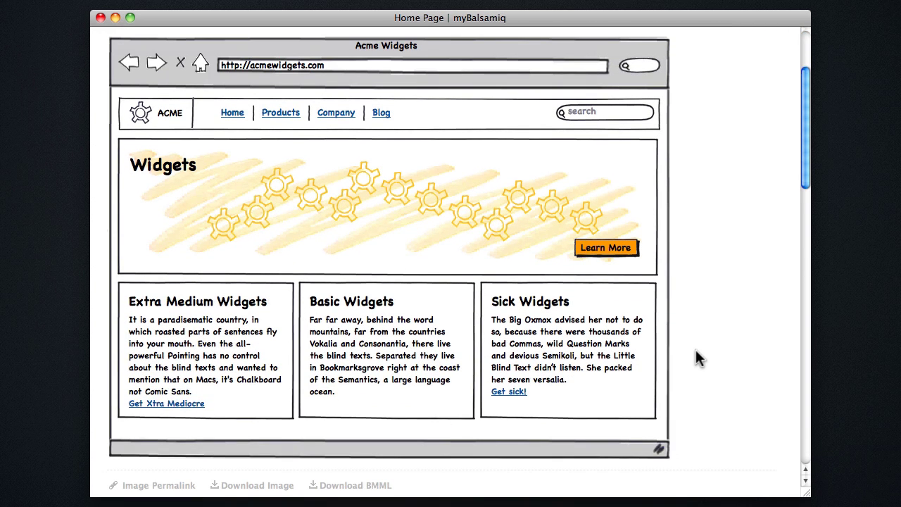
scroll(559, 359, down, 3)
scroll(436, 368, up, 8)
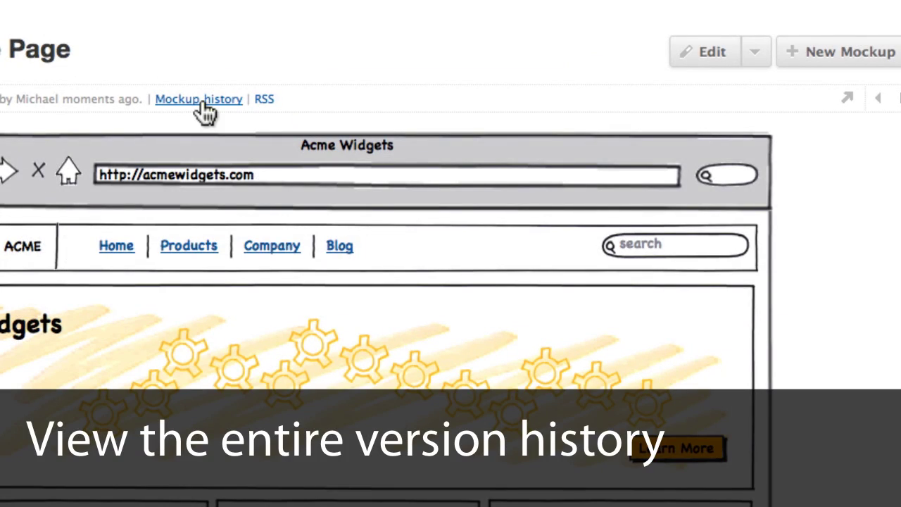
Restore Home Page's original version from its mockup history, then bring up the project access settings
click(201, 100)
scroll(589, 288, down, 10)
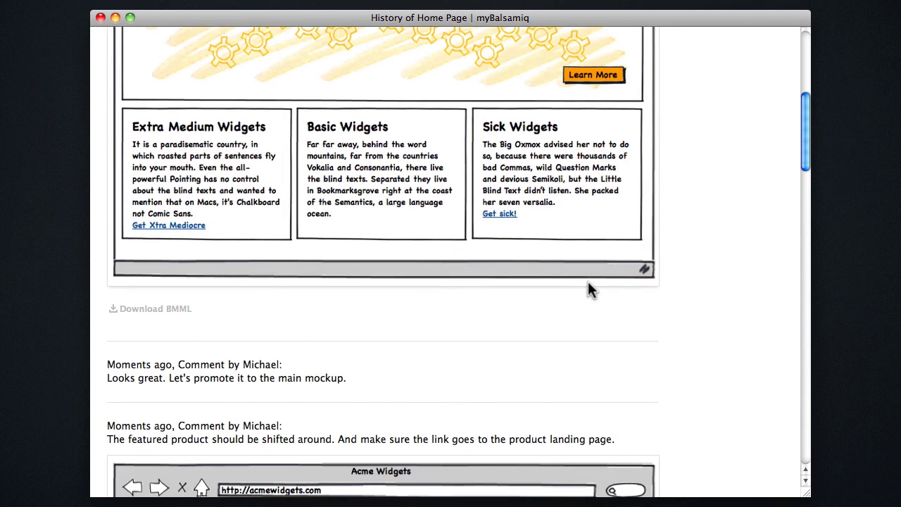
scroll(513, 289, down, 15)
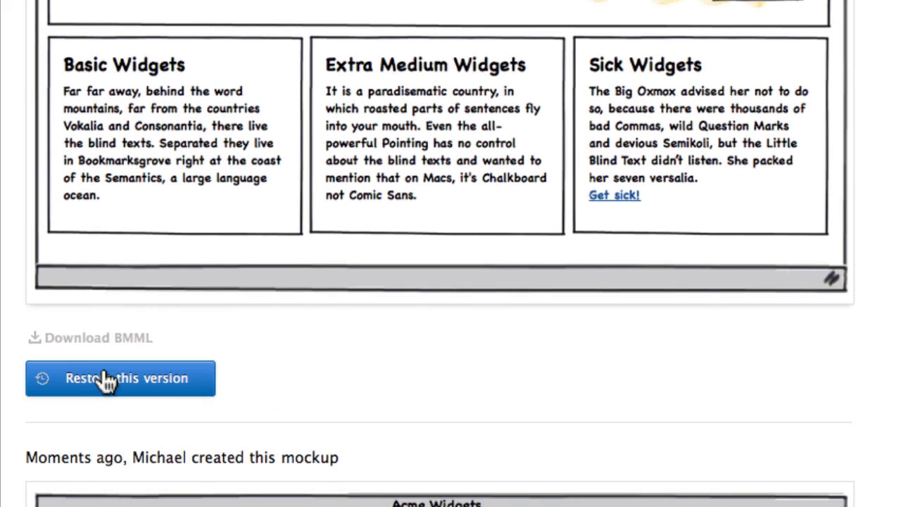
click(106, 380)
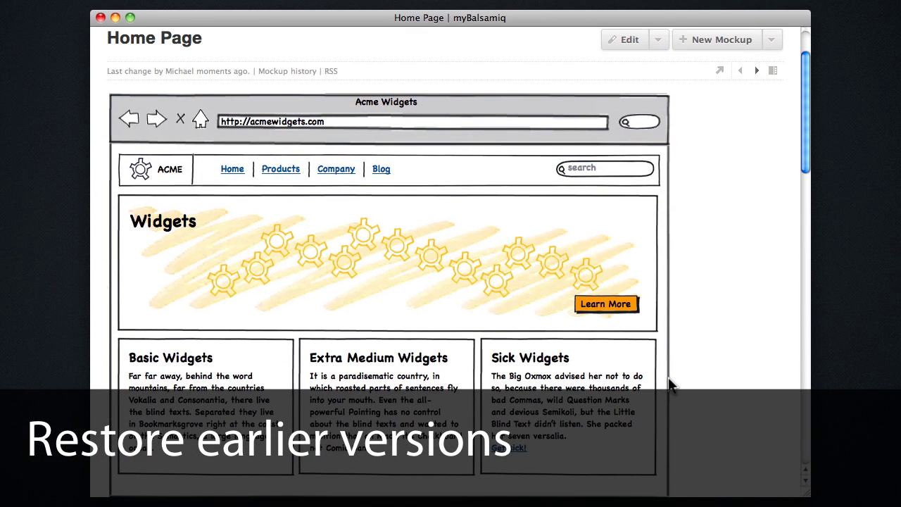
scroll(671, 385, up, 2)
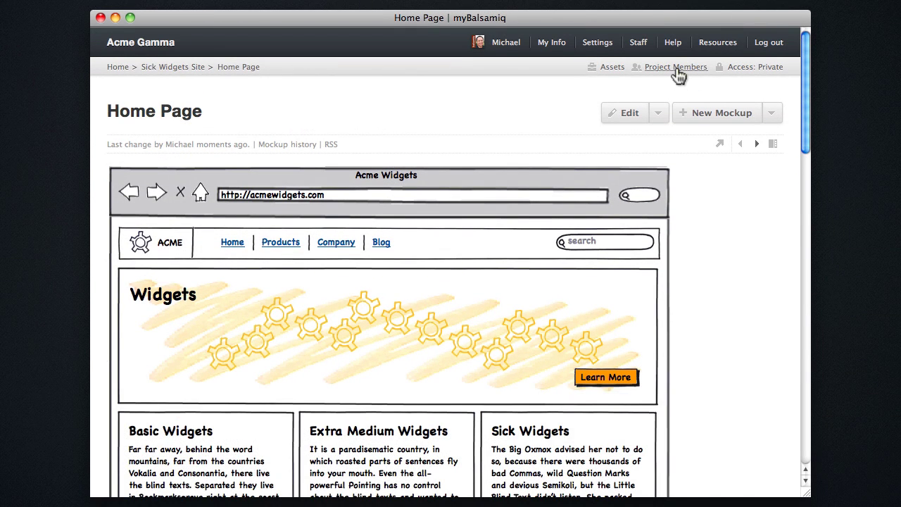
click(756, 67)
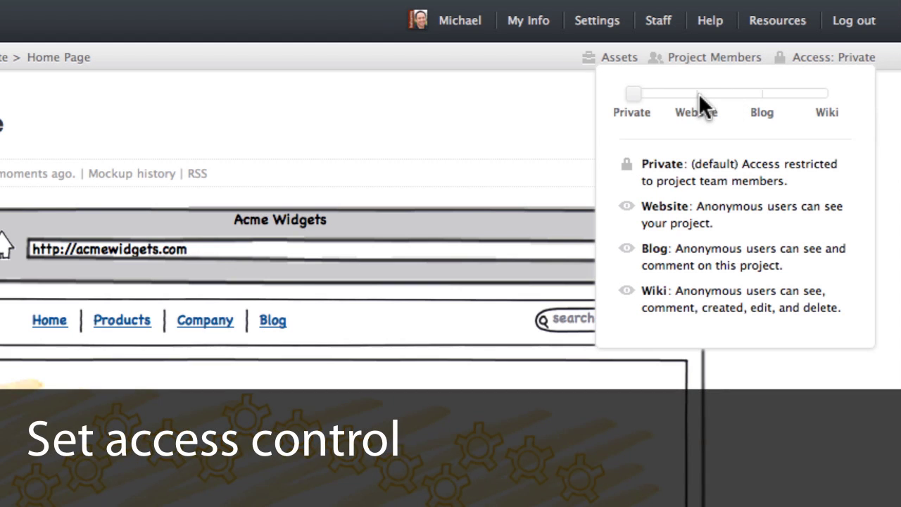
Set project access to Website and invite a new member to Sick Widgets Site by e-mail
click(699, 93)
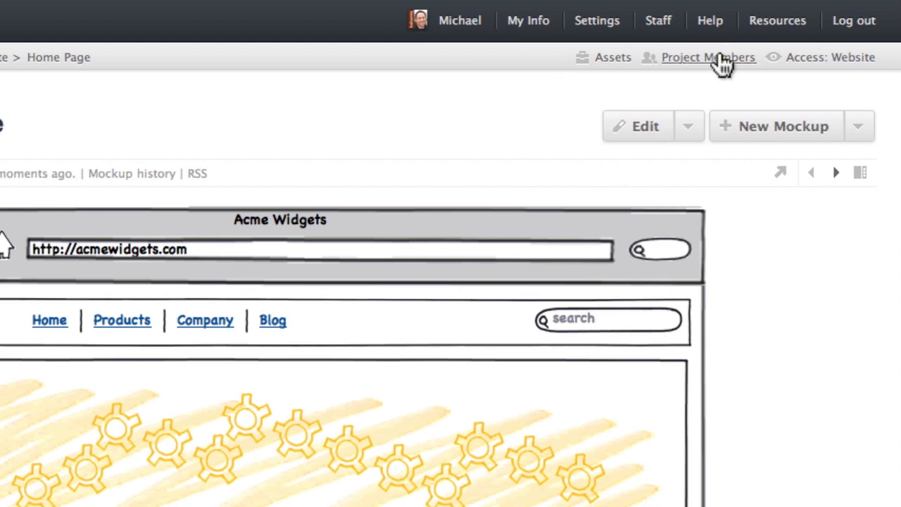
click(723, 64)
click(507, 266)
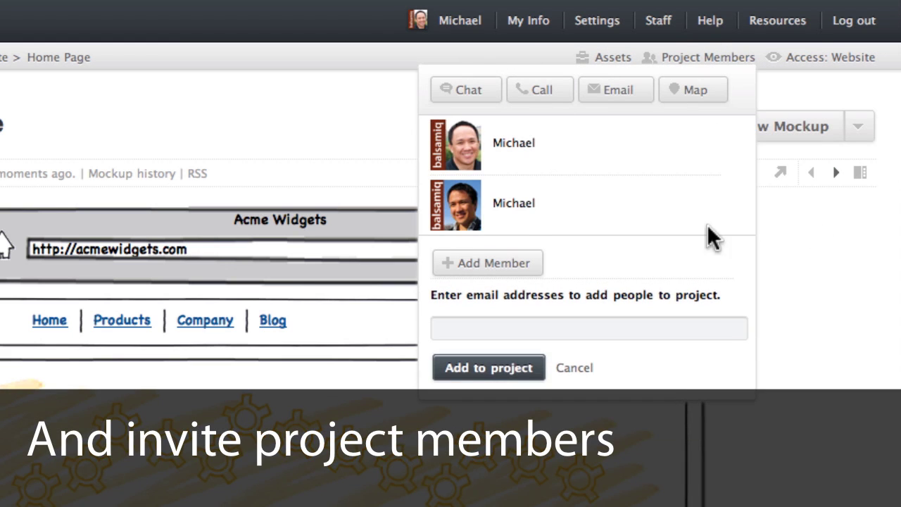
click(534, 329)
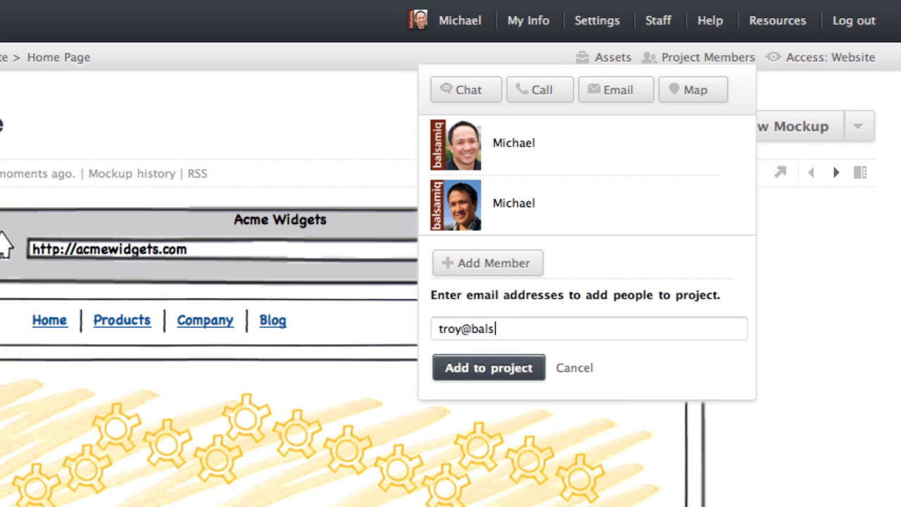
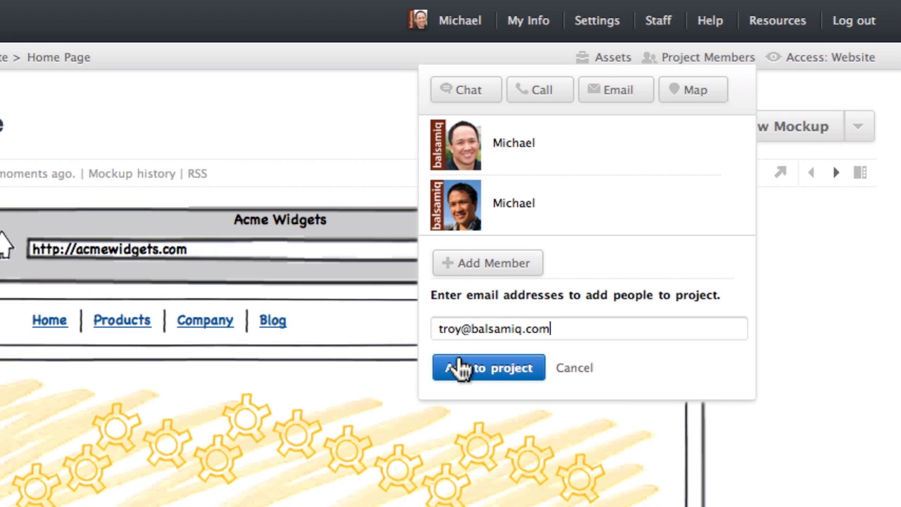
click(479, 372)
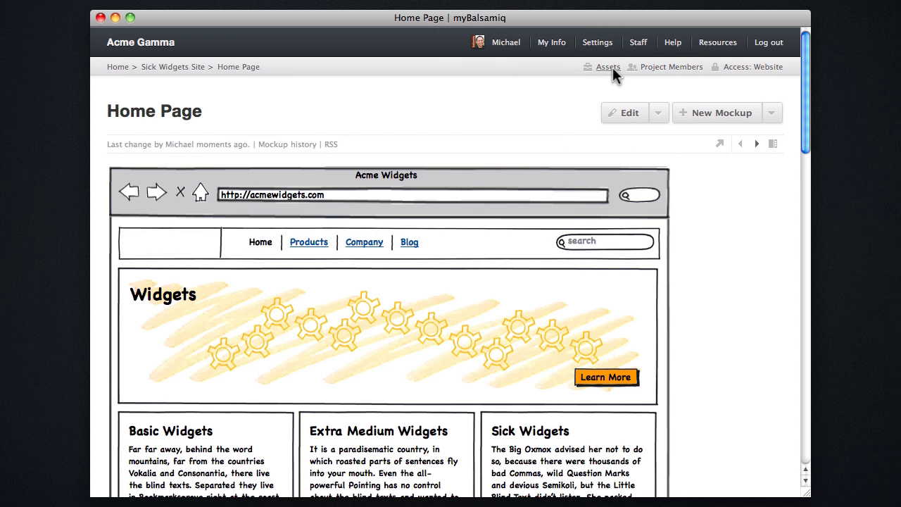
Upload sick widgets logo.png to the project assets and close the Assets window
click(613, 67)
click(149, 98)
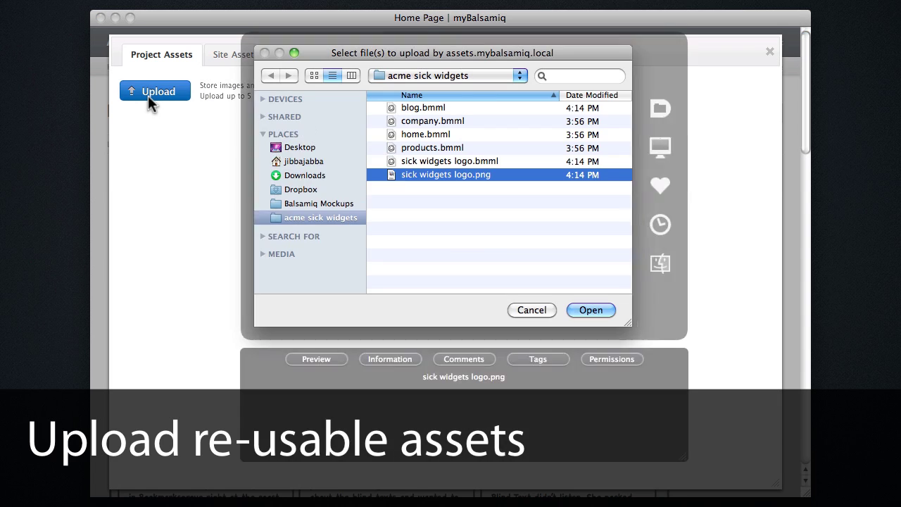
double_click(433, 171)
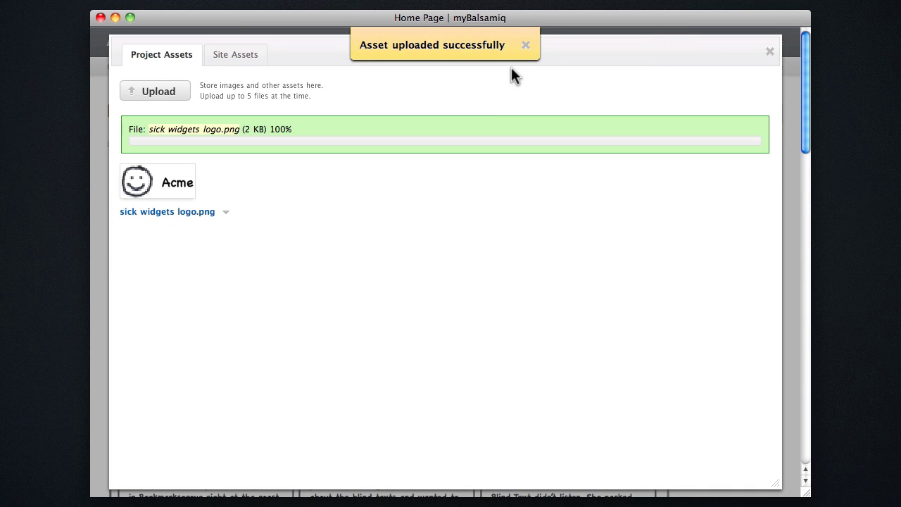
click(769, 53)
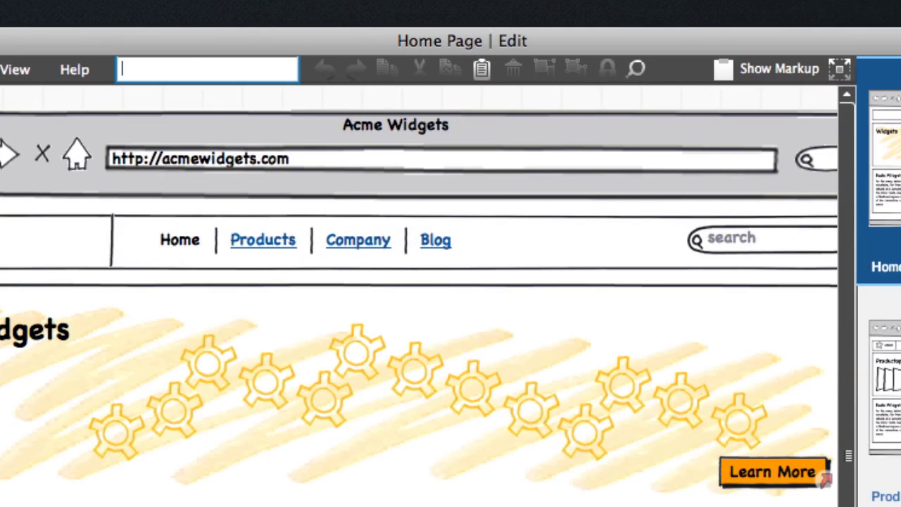
Quick-add an image showing the sick+widgets+logo.png asset, moved and shrunk into the header's logo box
text(ima)
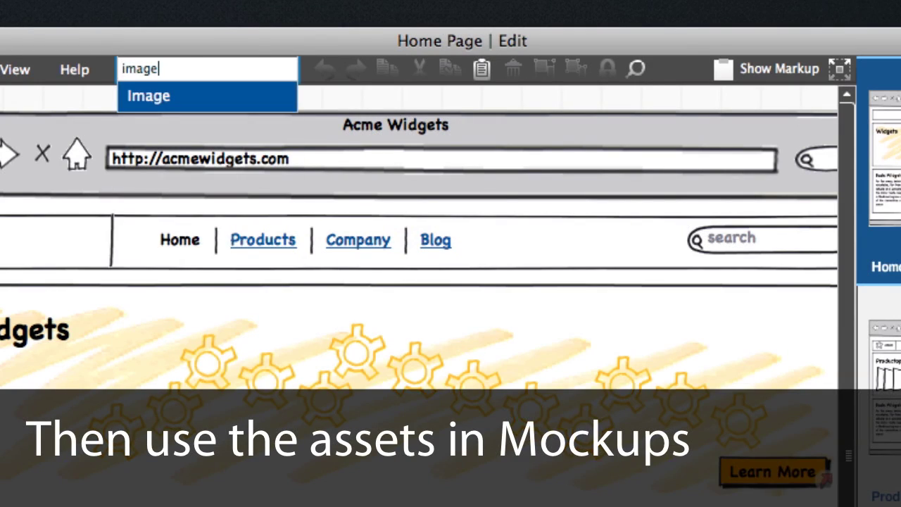
text(ge)
key(Return)
click(521, 204)
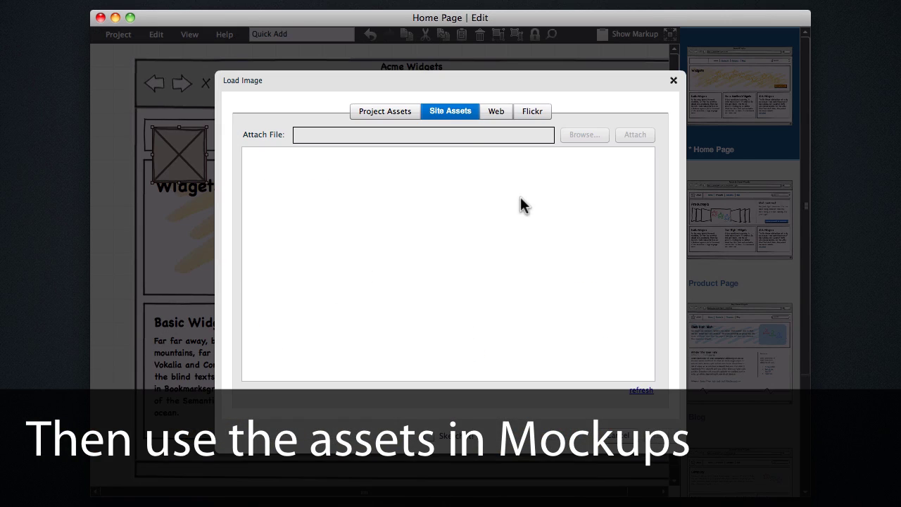
click(395, 112)
double_click(293, 185)
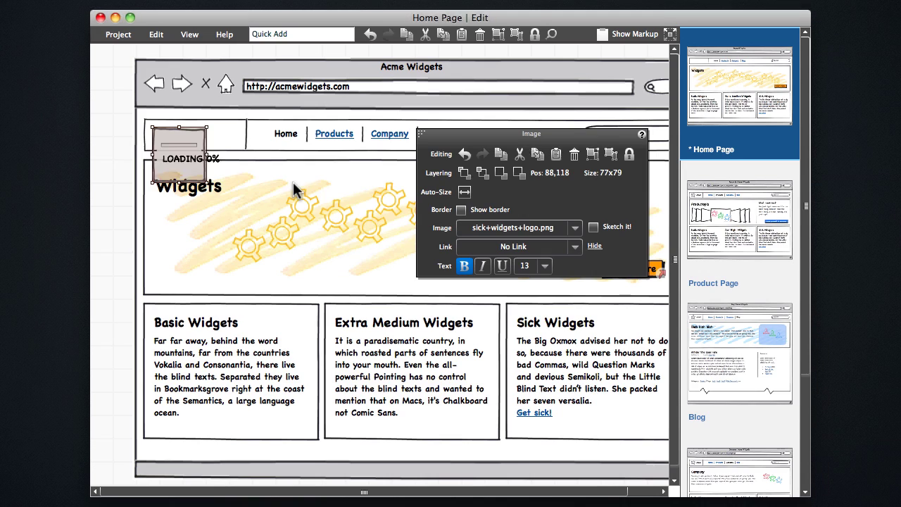
drag(205, 163, 205, 154)
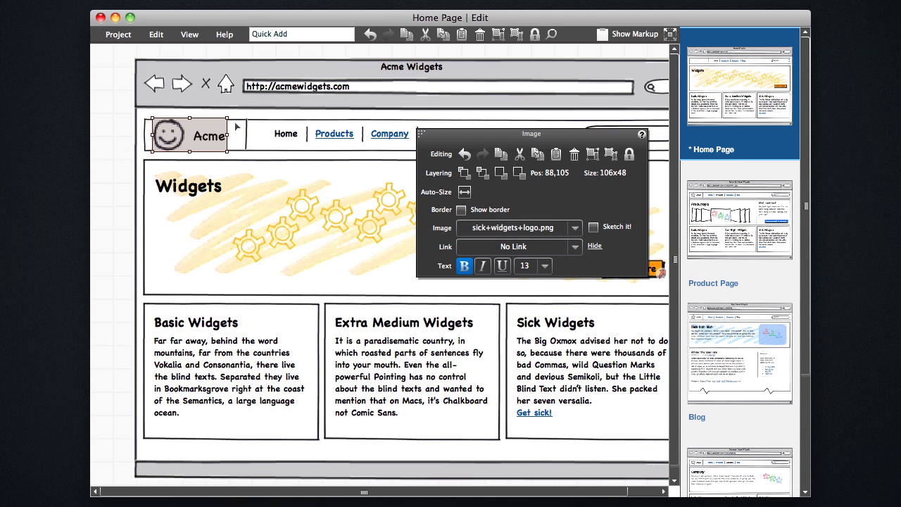
drag(229, 118, 190, 136)
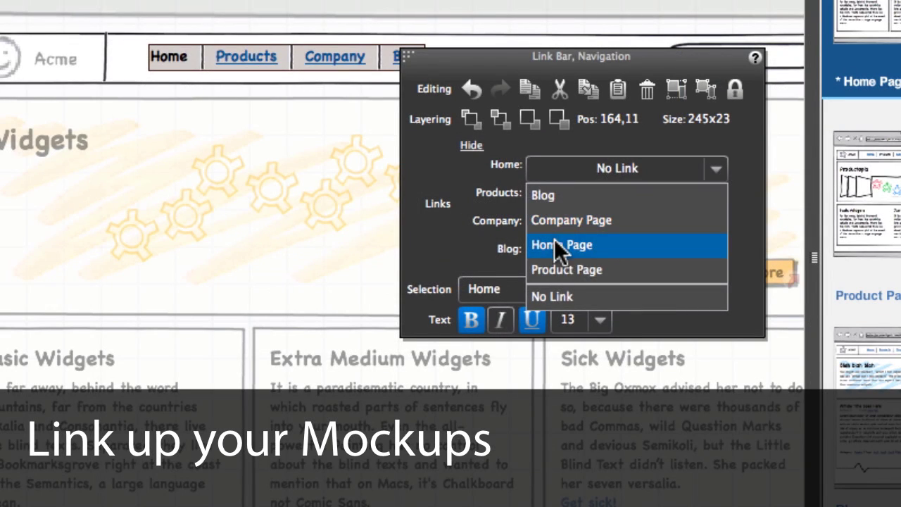
Link the Home, Products, Company and Blog items to Home Page, Product Page, Company Page and Blog
click(555, 242)
click(591, 200)
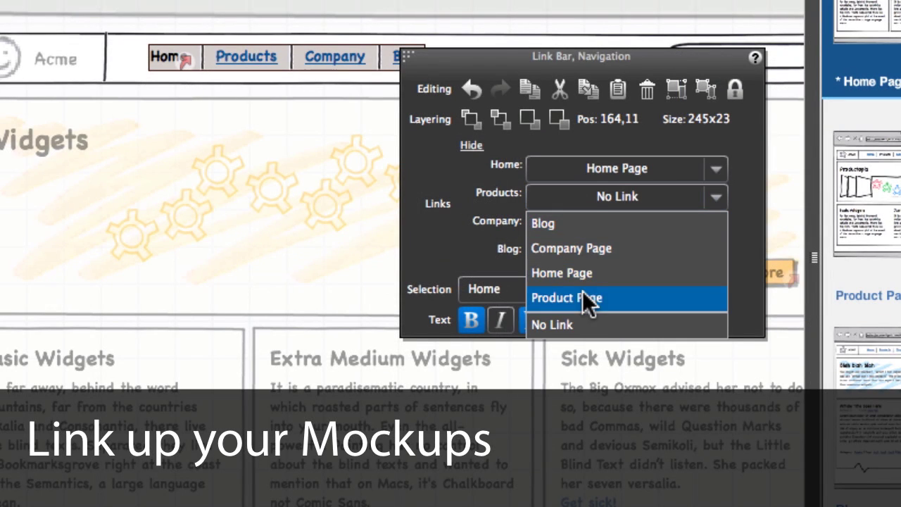
click(582, 298)
click(575, 224)
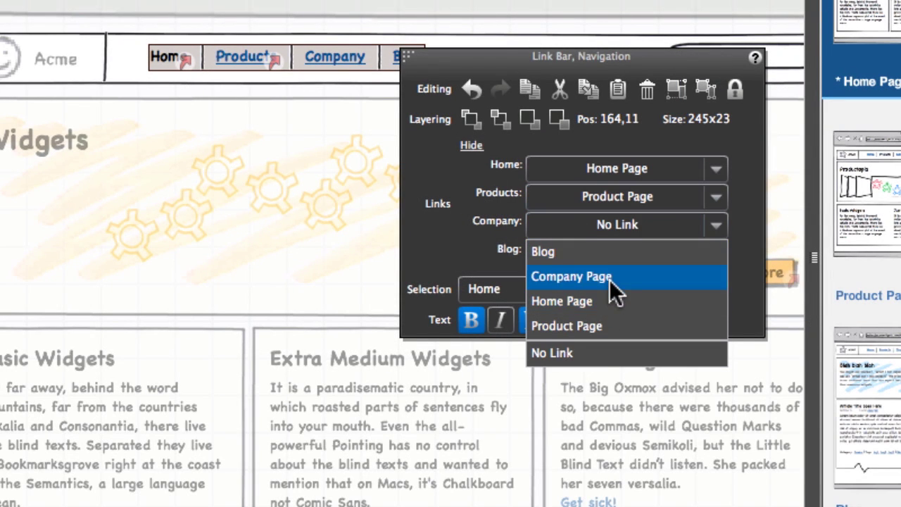
click(611, 281)
click(607, 255)
click(556, 279)
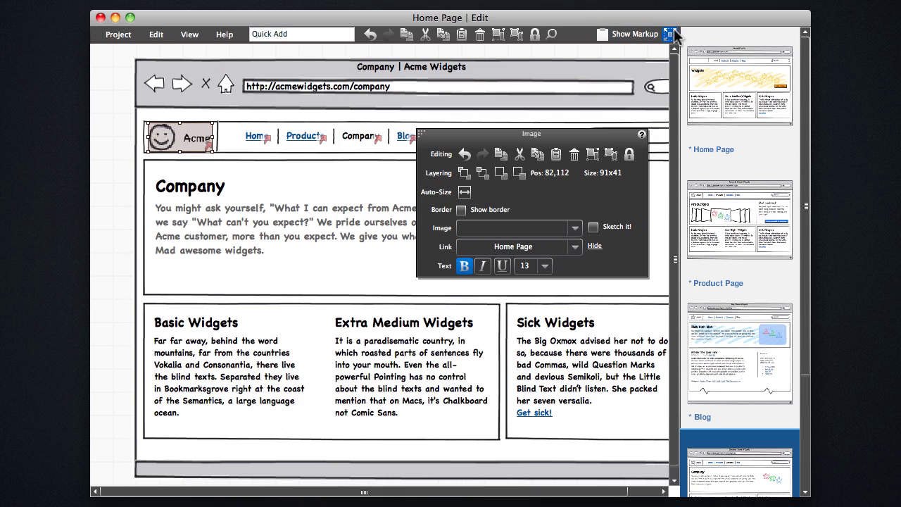
Test the logo and navigation links in the full-screen presentation, then exit it
click(671, 33)
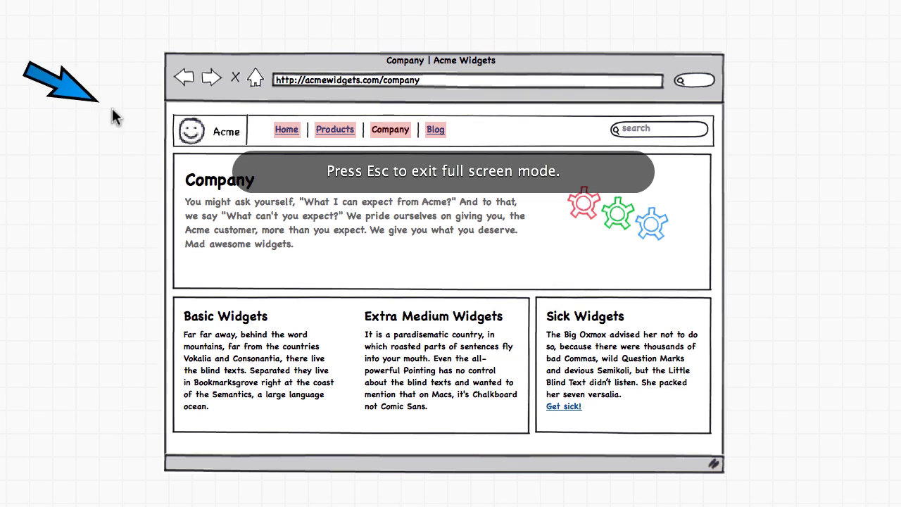
click(212, 137)
click(344, 129)
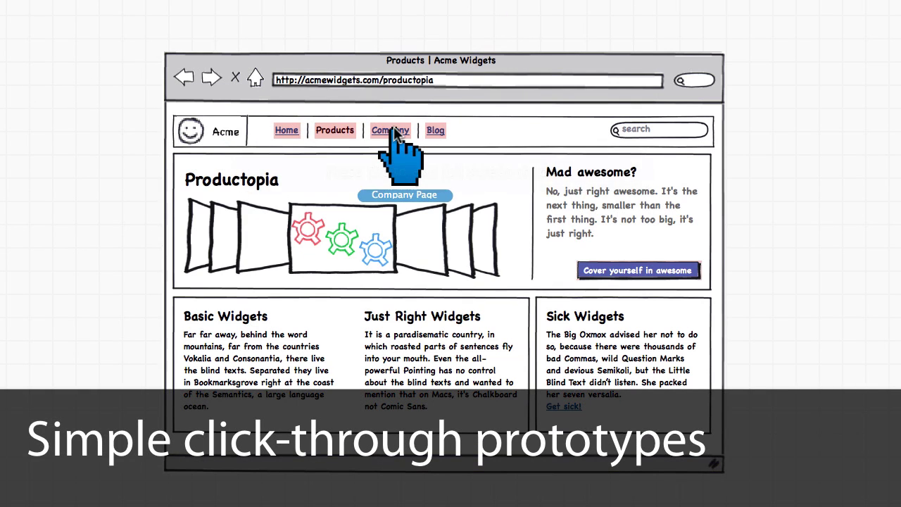
click(396, 131)
click(434, 130)
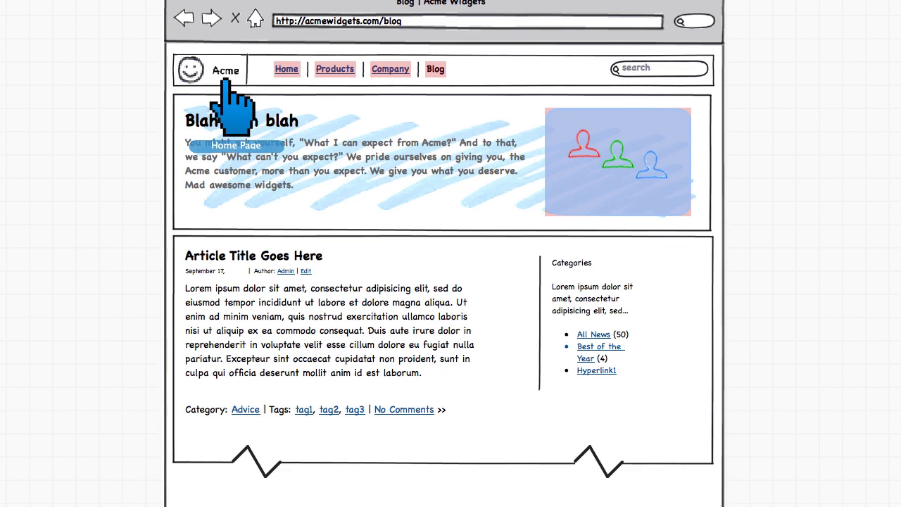
click(219, 80)
key(Escape)
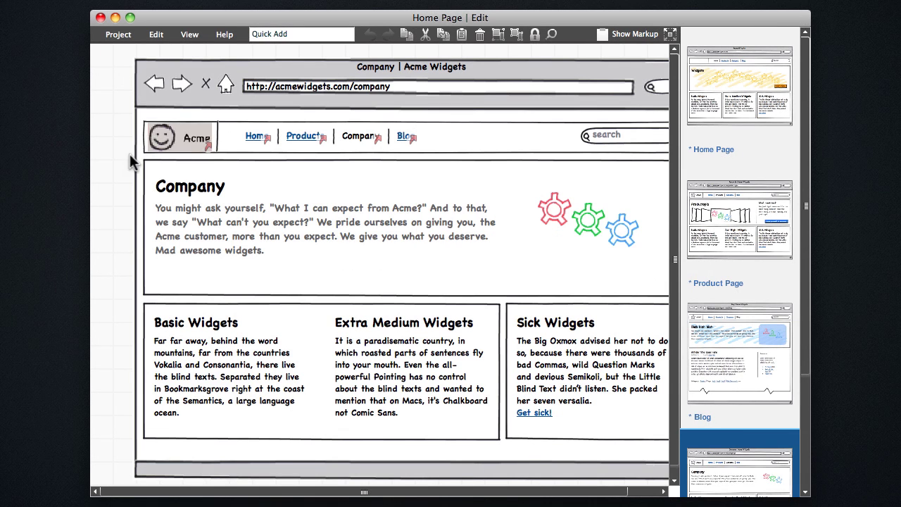
Save all four mockups with the version note 'Updated logo and added links.'
click(118, 34)
click(140, 89)
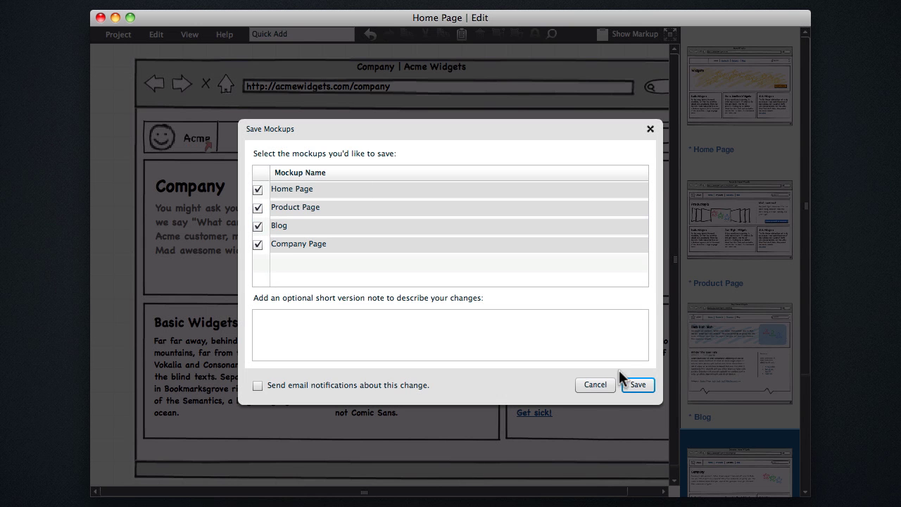
click(486, 341)
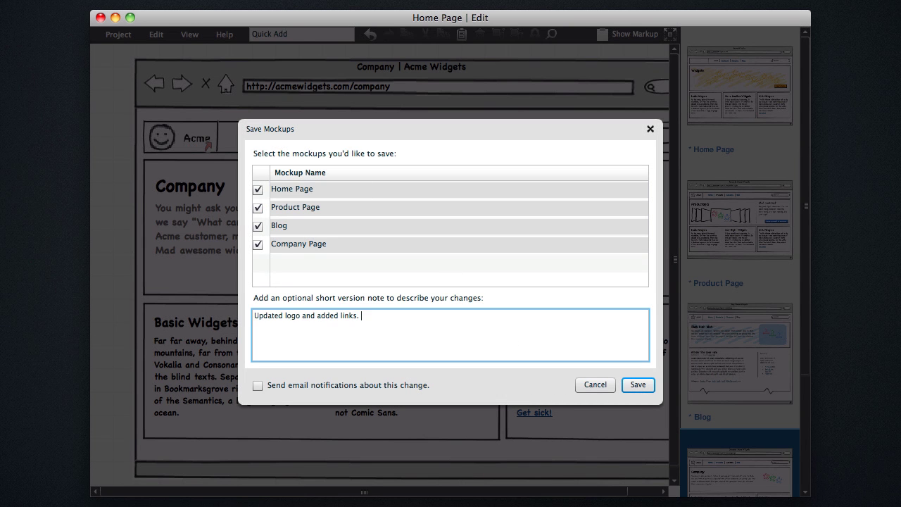
click(646, 372)
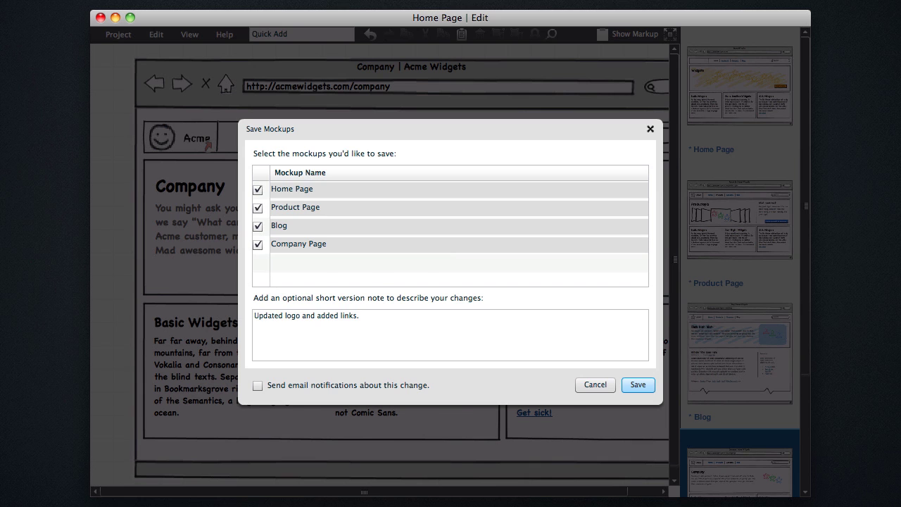
key(Return)
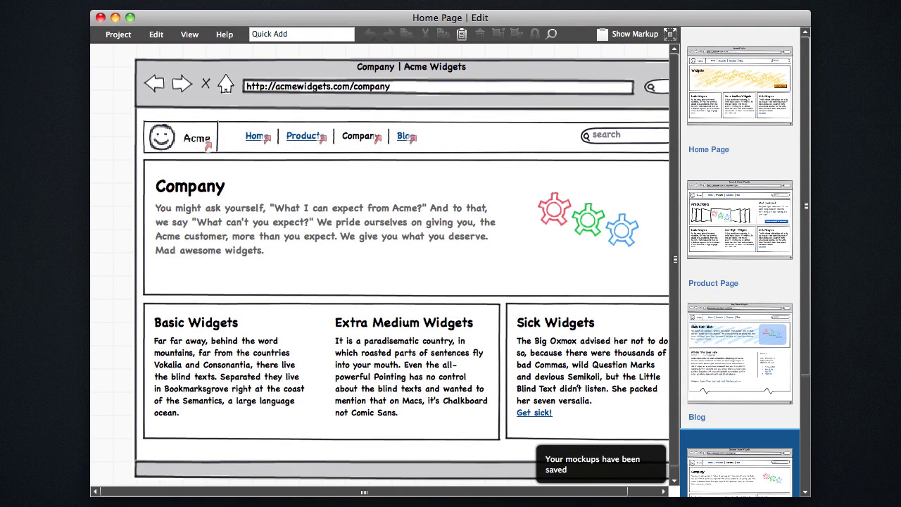
Close the editor from the Project menu to return to the site view
click(126, 31)
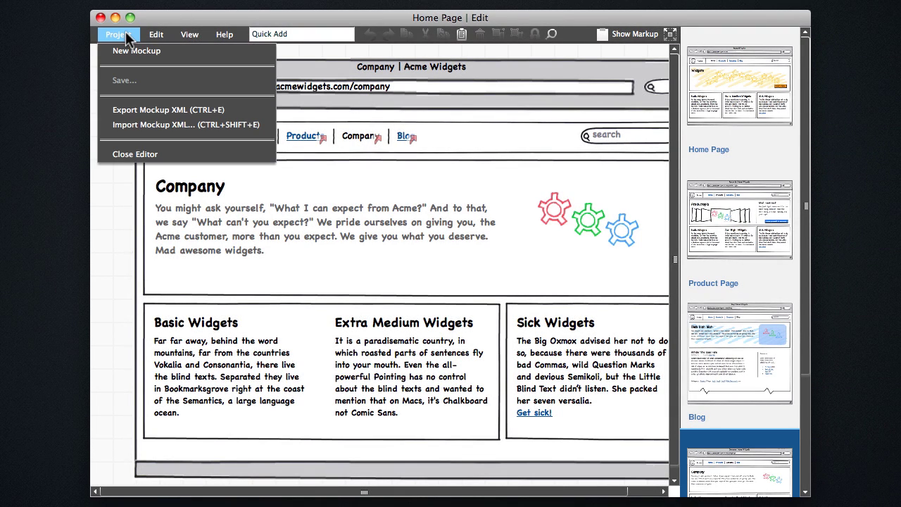
mouse_move(197, 29)
mouse_move(122, 30)
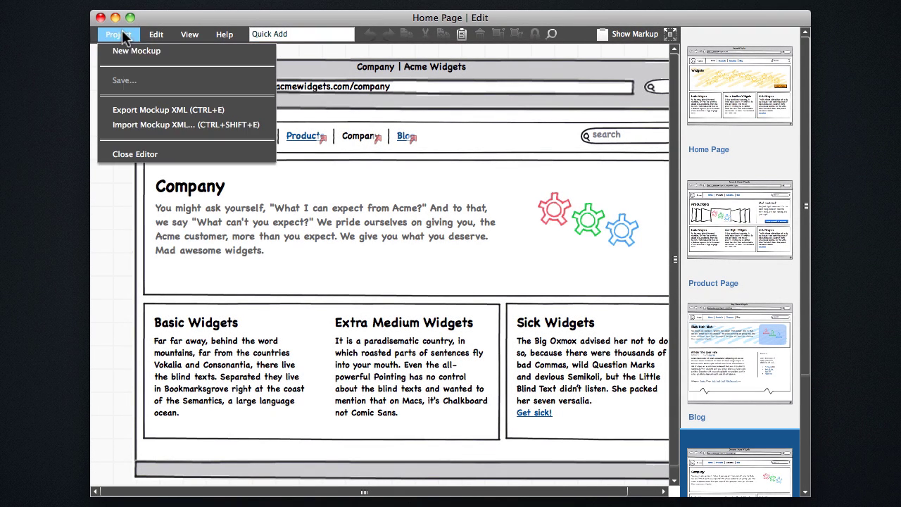
click(134, 152)
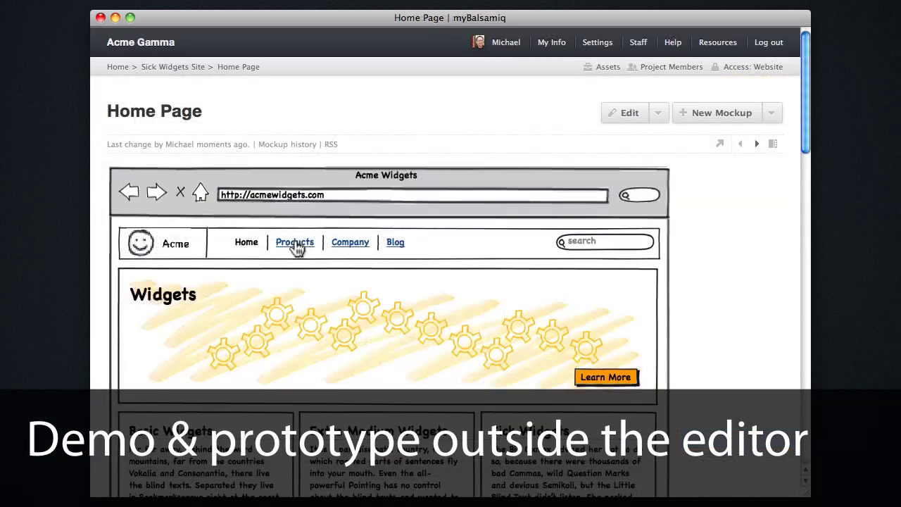
Browse from Products to the Company Page and on to Blog in the site view
click(296, 244)
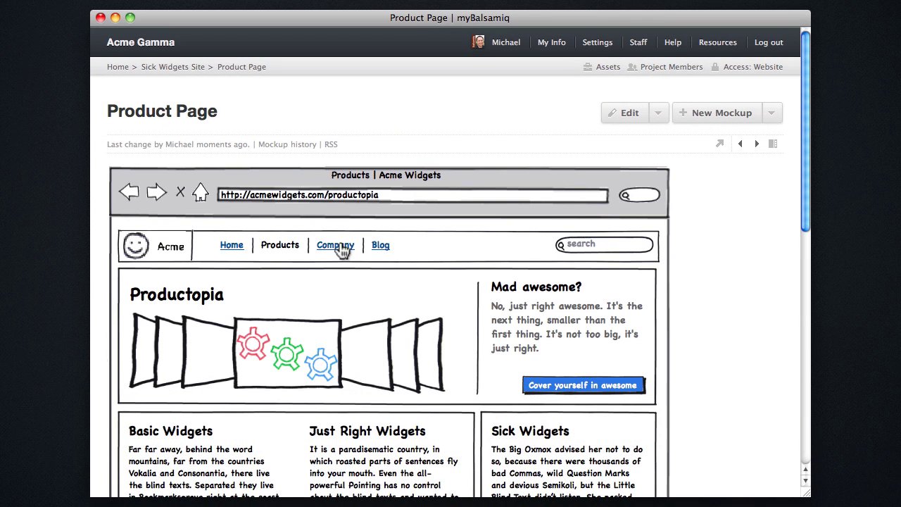
key(Right)
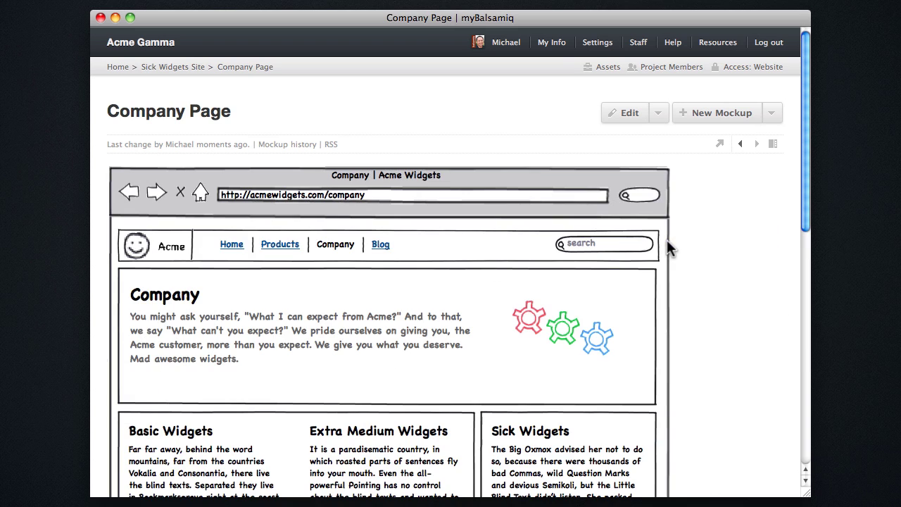
click(381, 244)
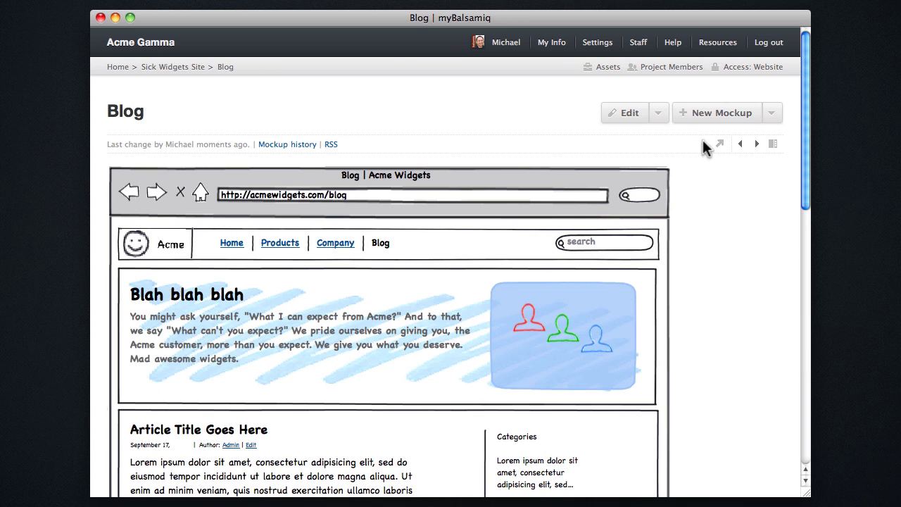
Launch Blog as a prototype and click through to the Product and Company pages
click(719, 144)
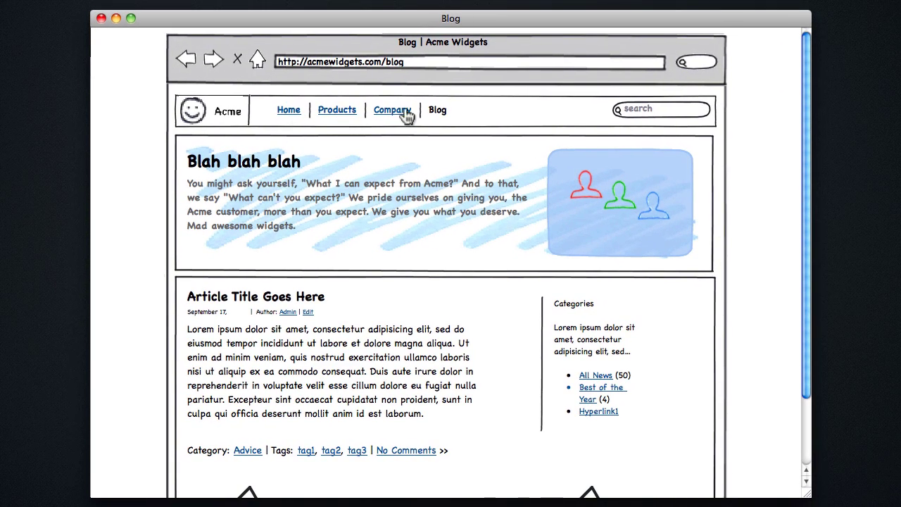
click(407, 116)
click(407, 114)
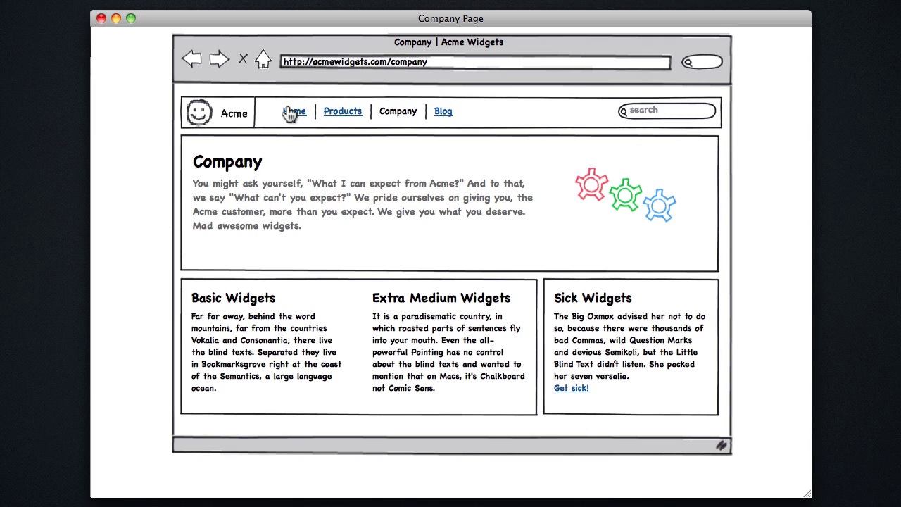